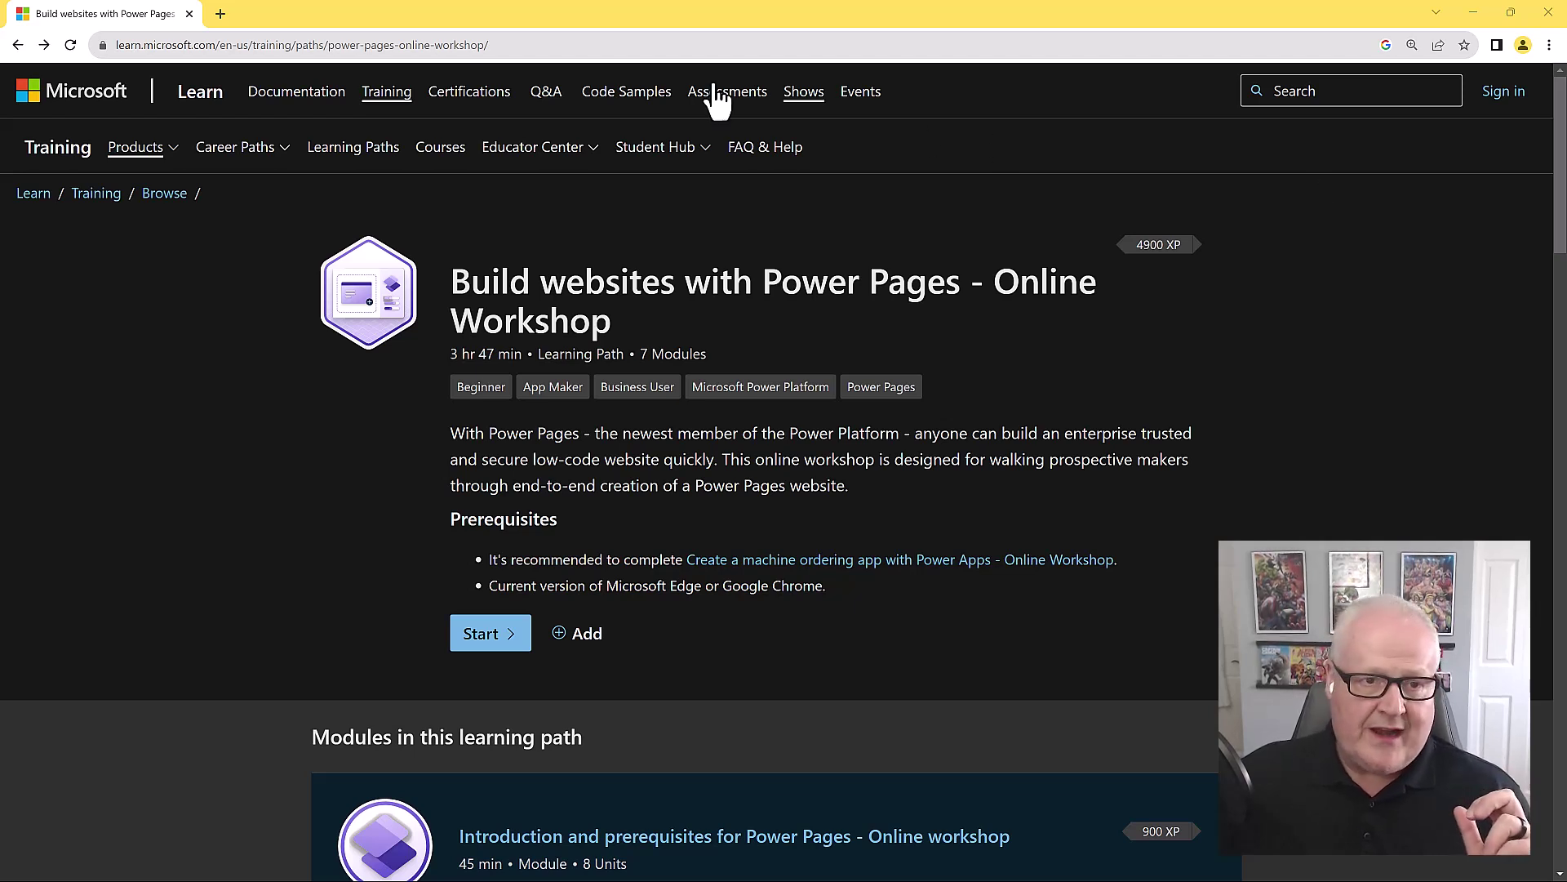
Go to aka.ms/mpp in Chrome to reach the Power Pages Microsoft sign-in page.
click(510, 46)
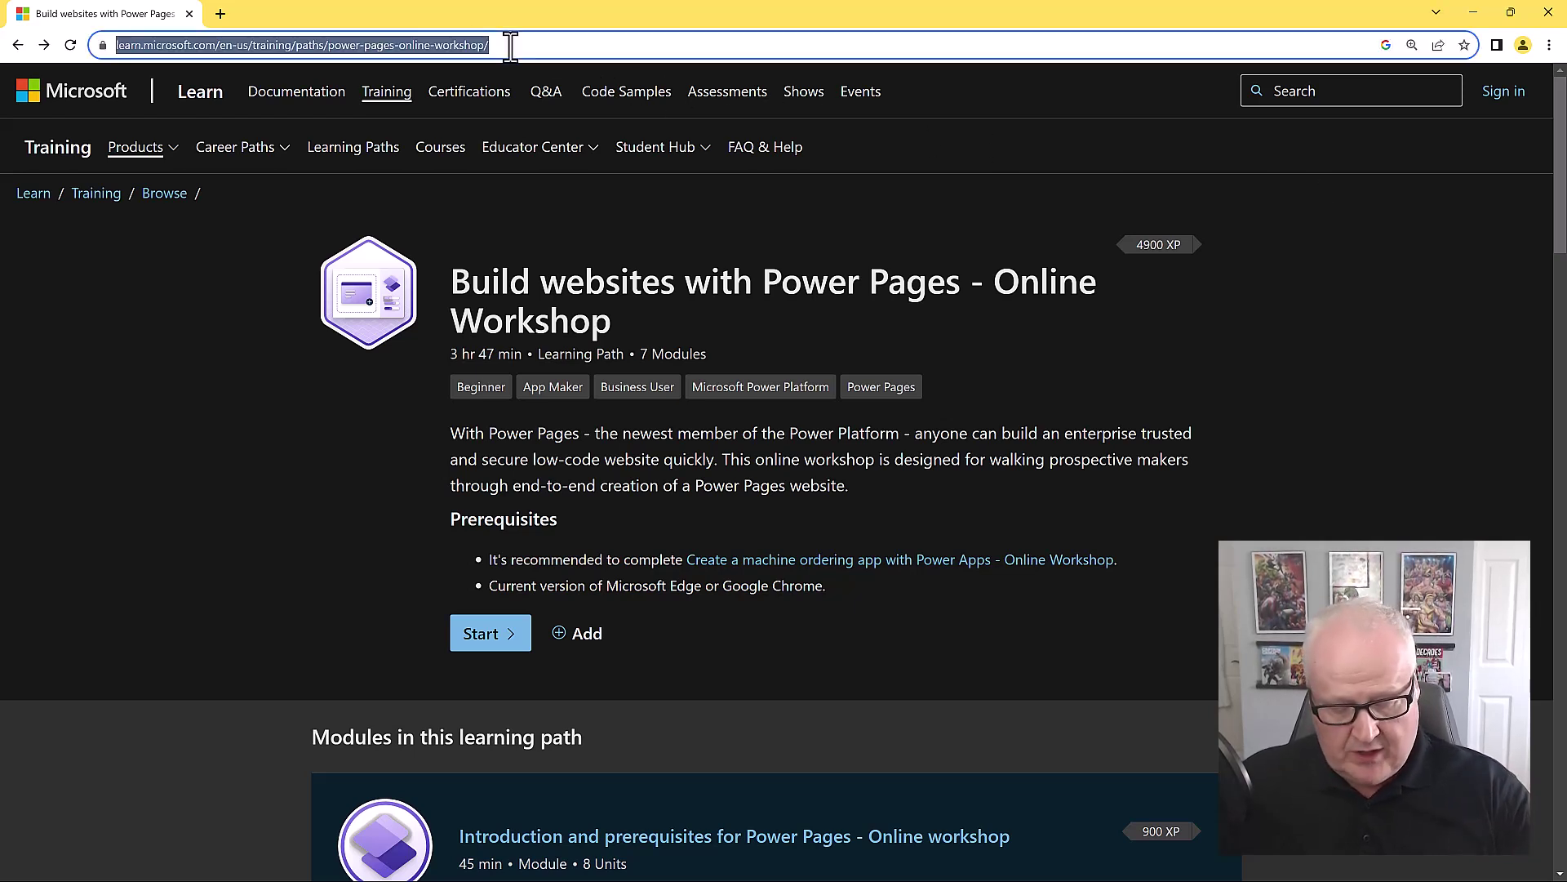
text(aka.ms/)
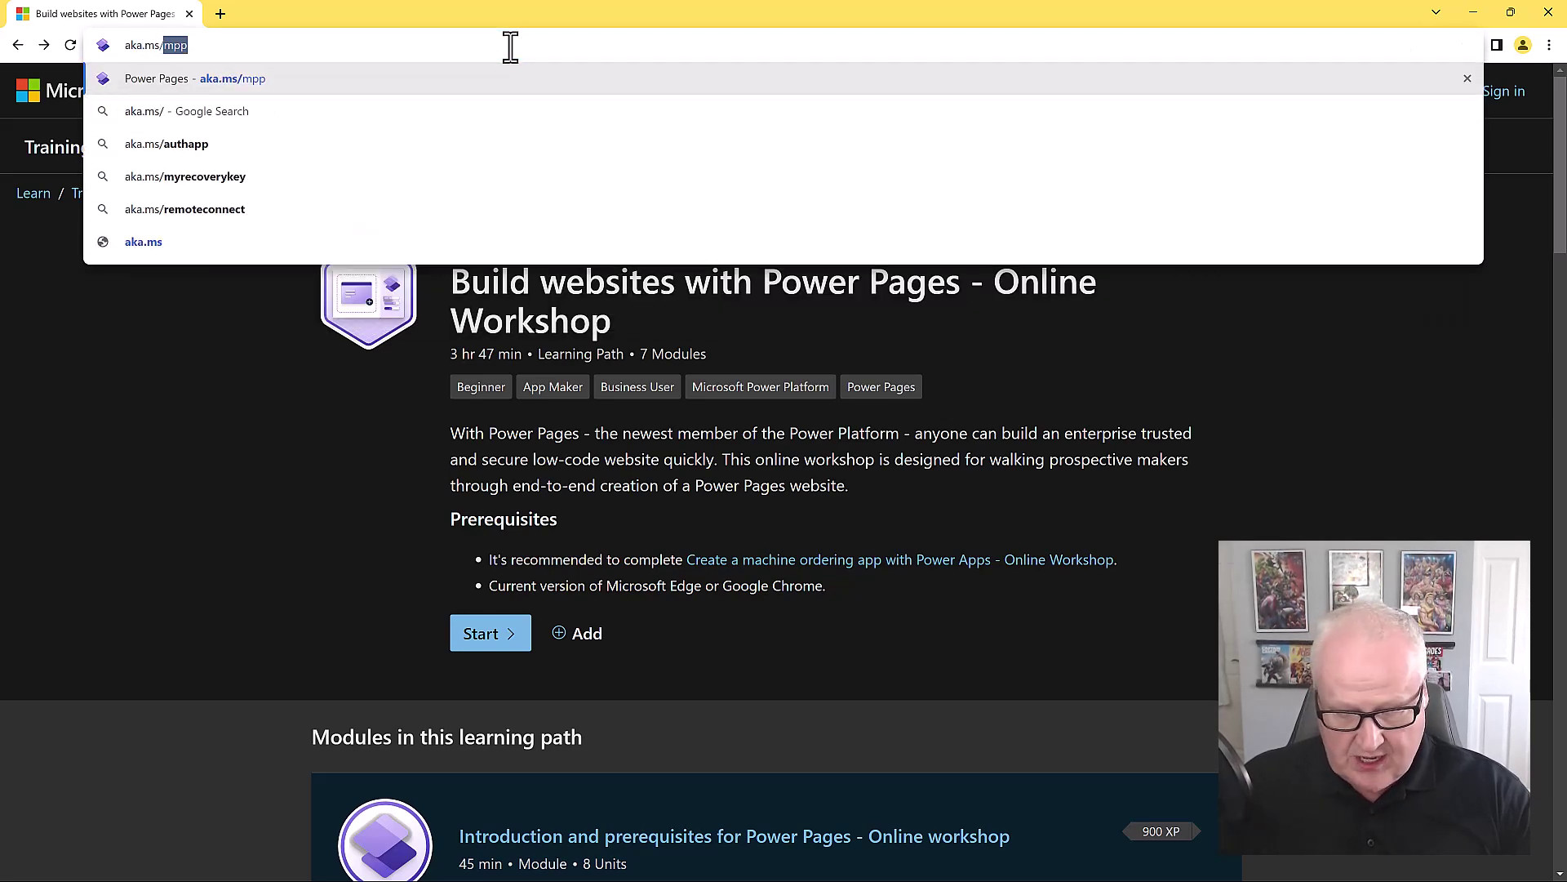
text(mpp)
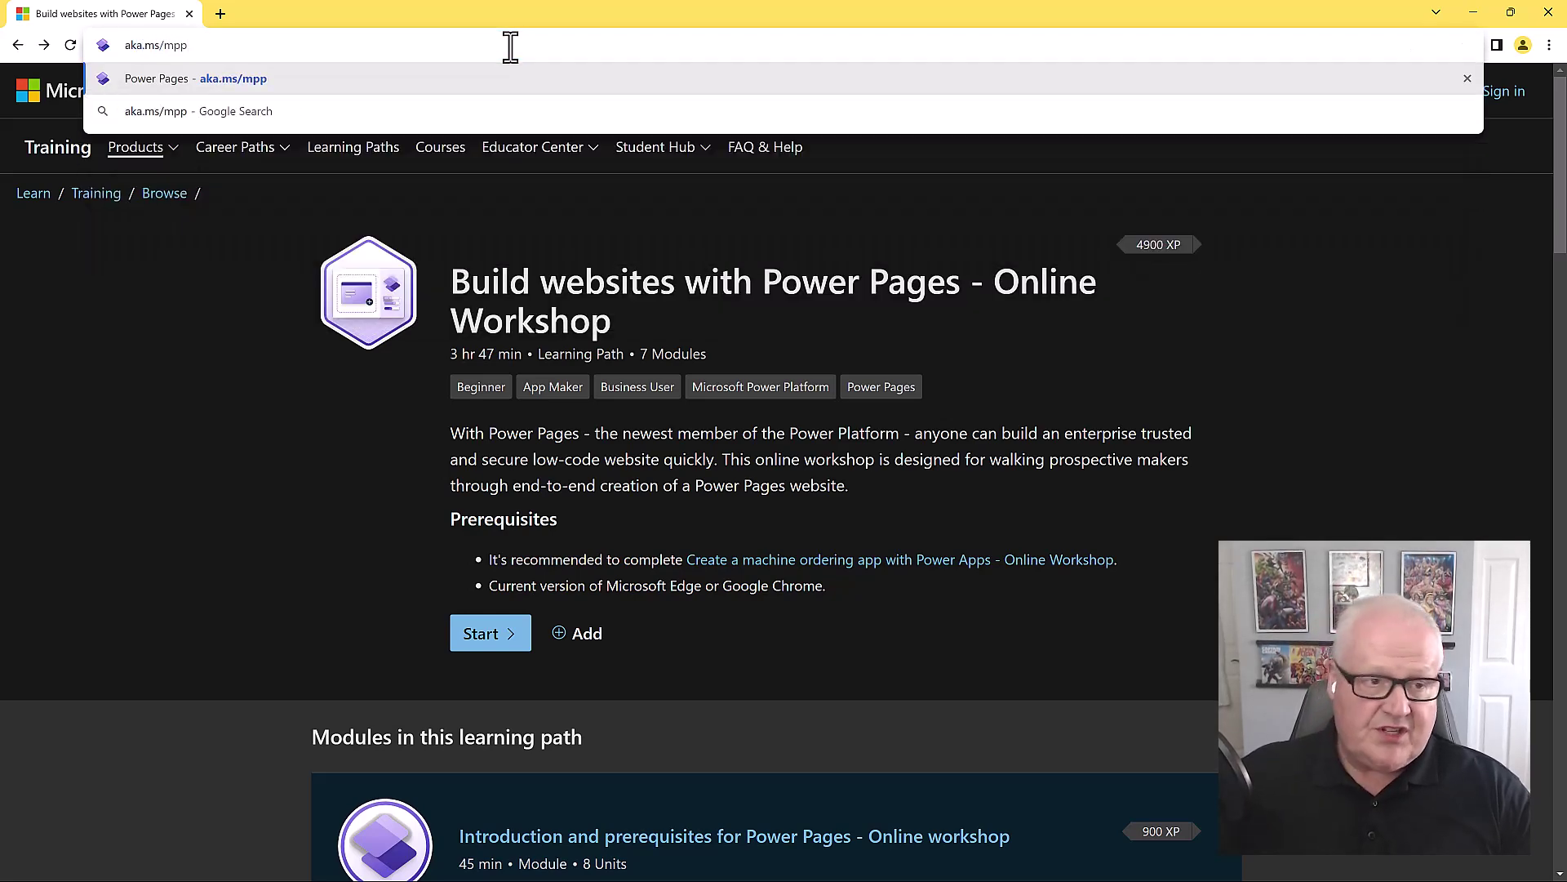
key(Return)
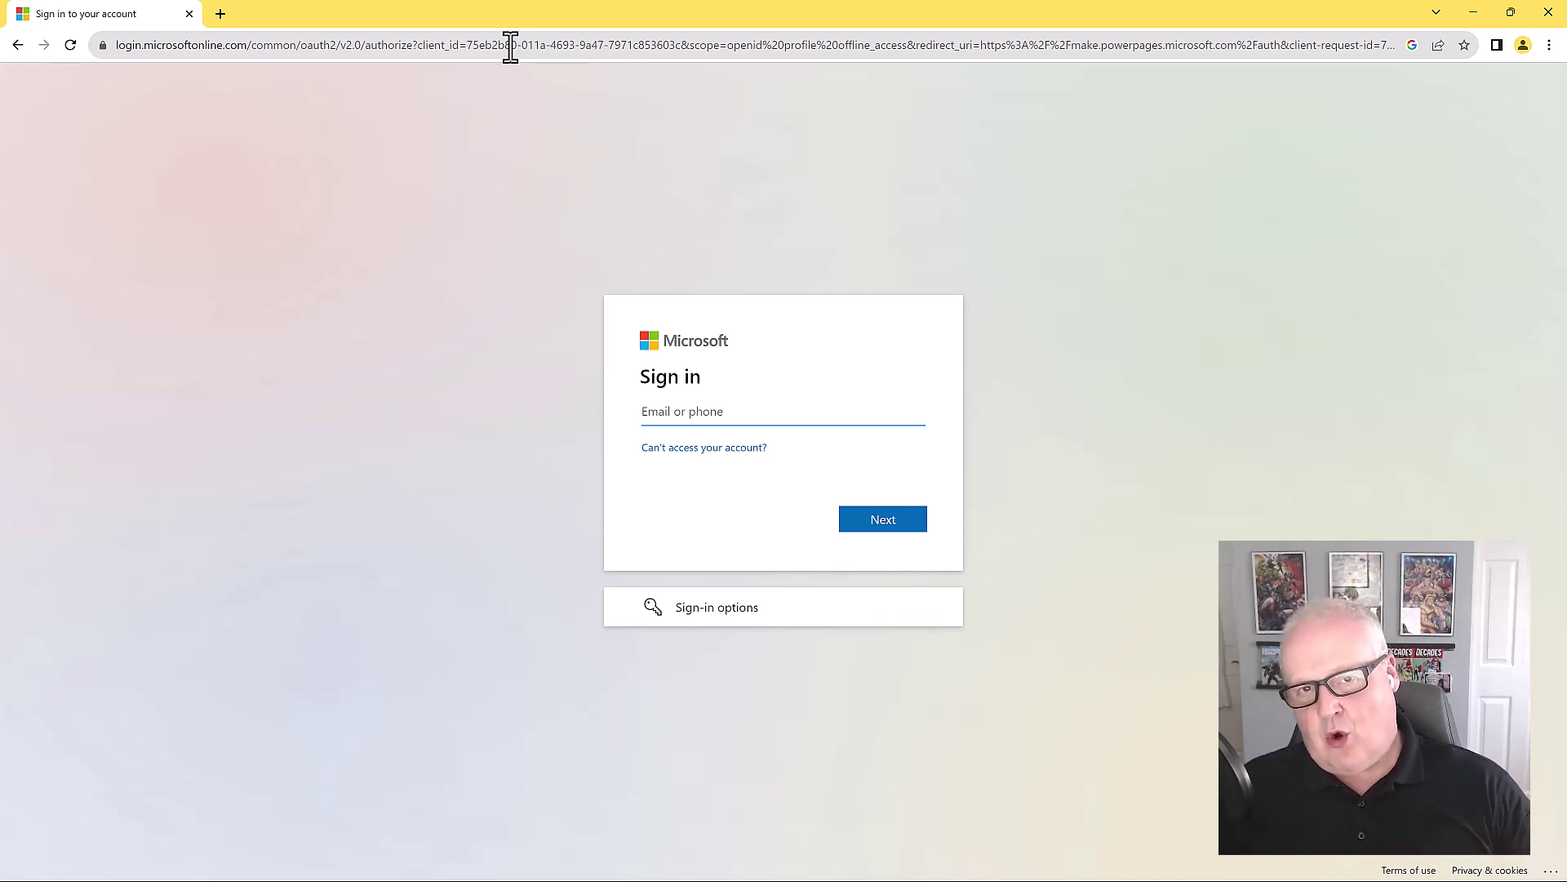
Sign in with the account e-mail and password.
key(ctrl+v)
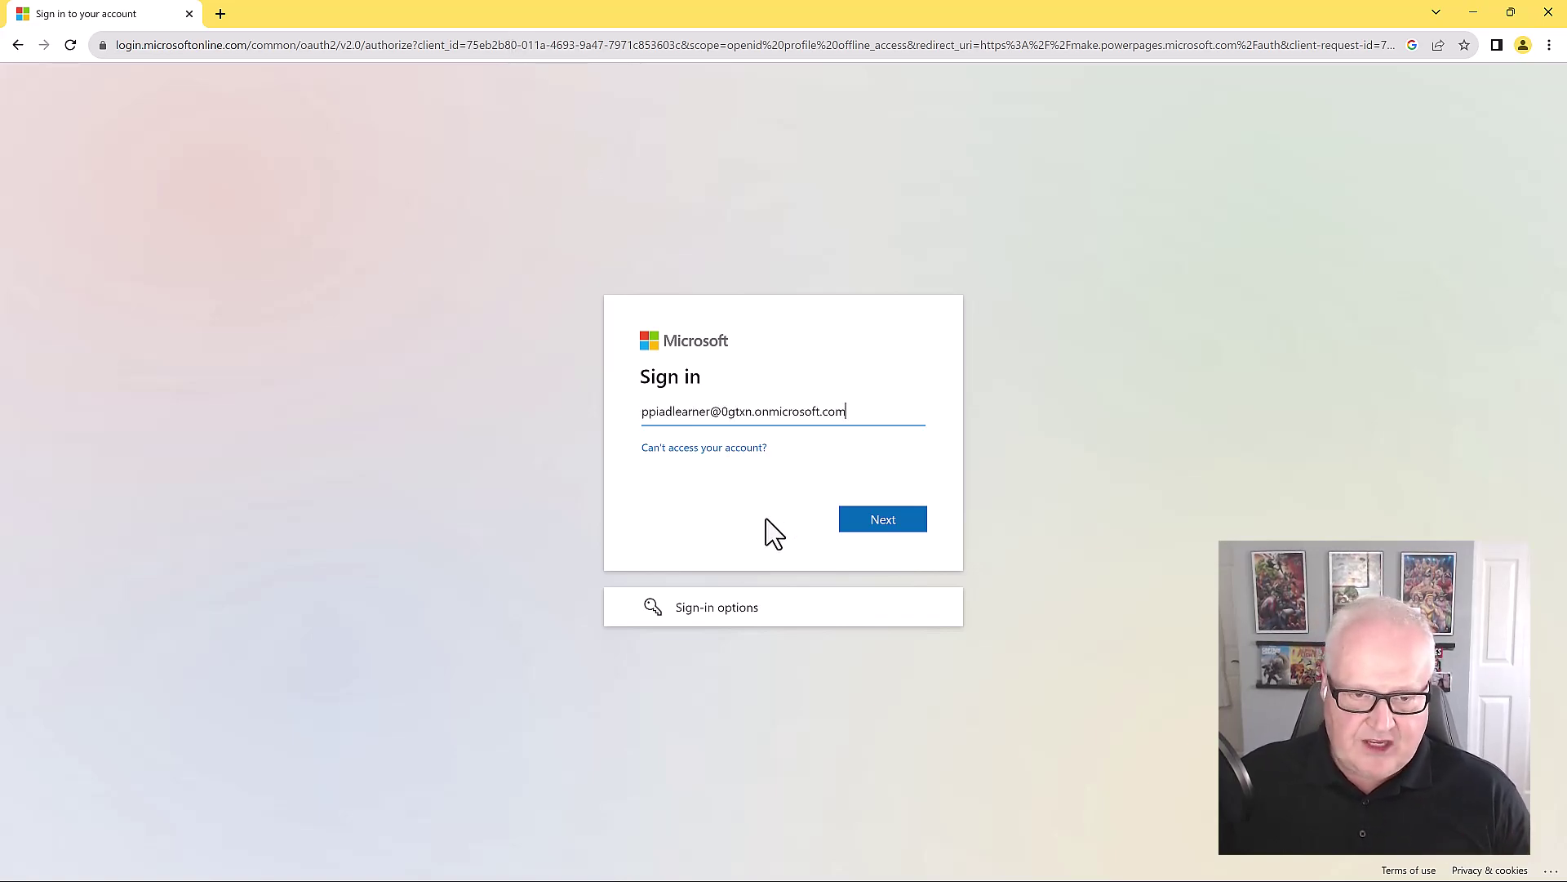
click(874, 526)
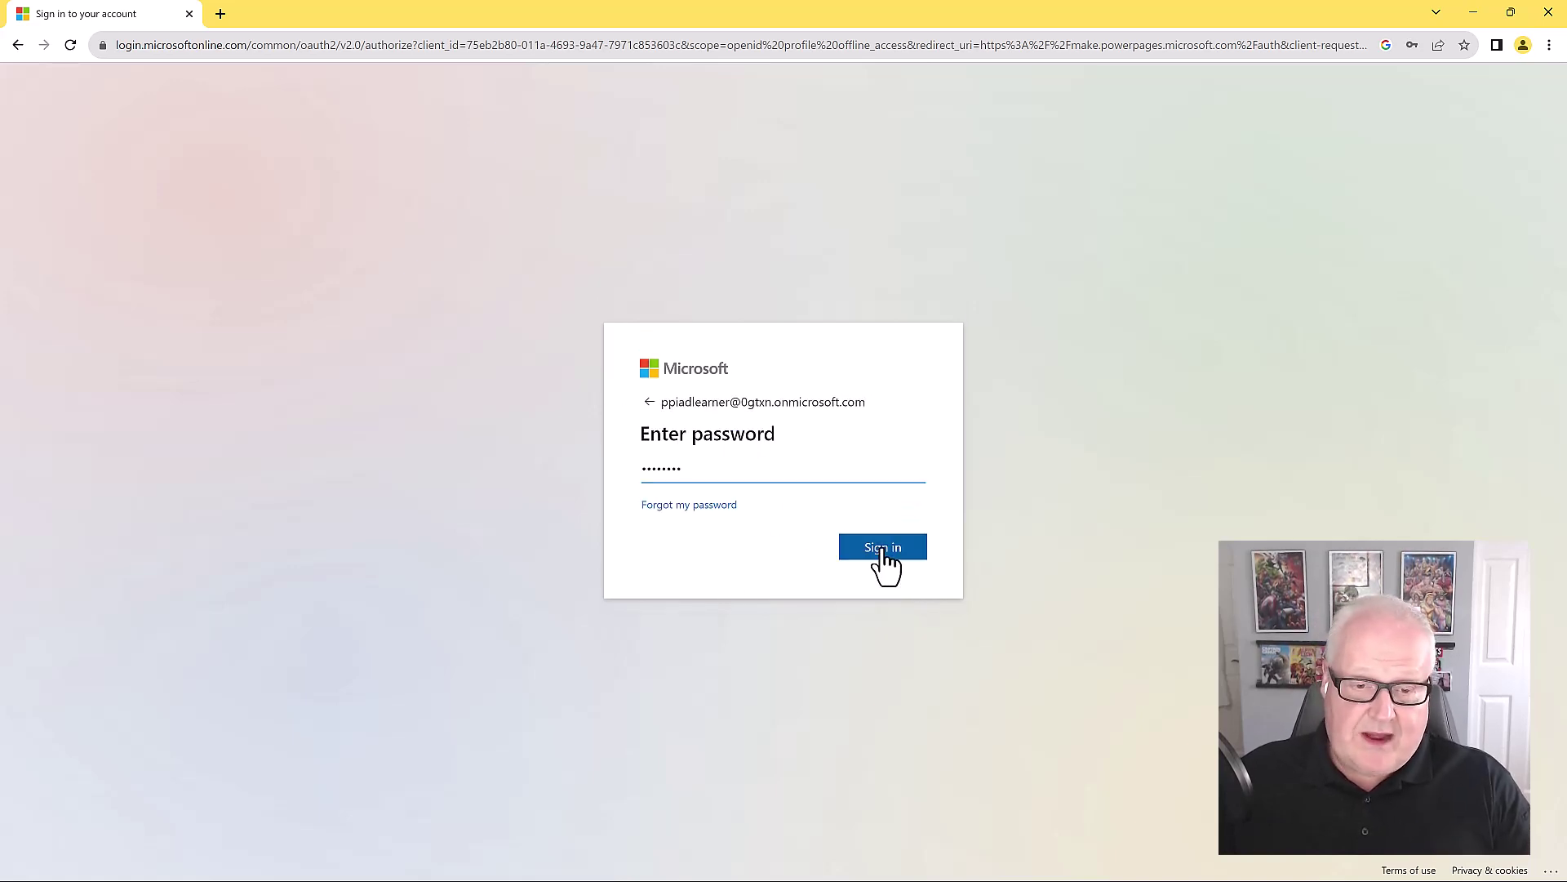
click(884, 549)
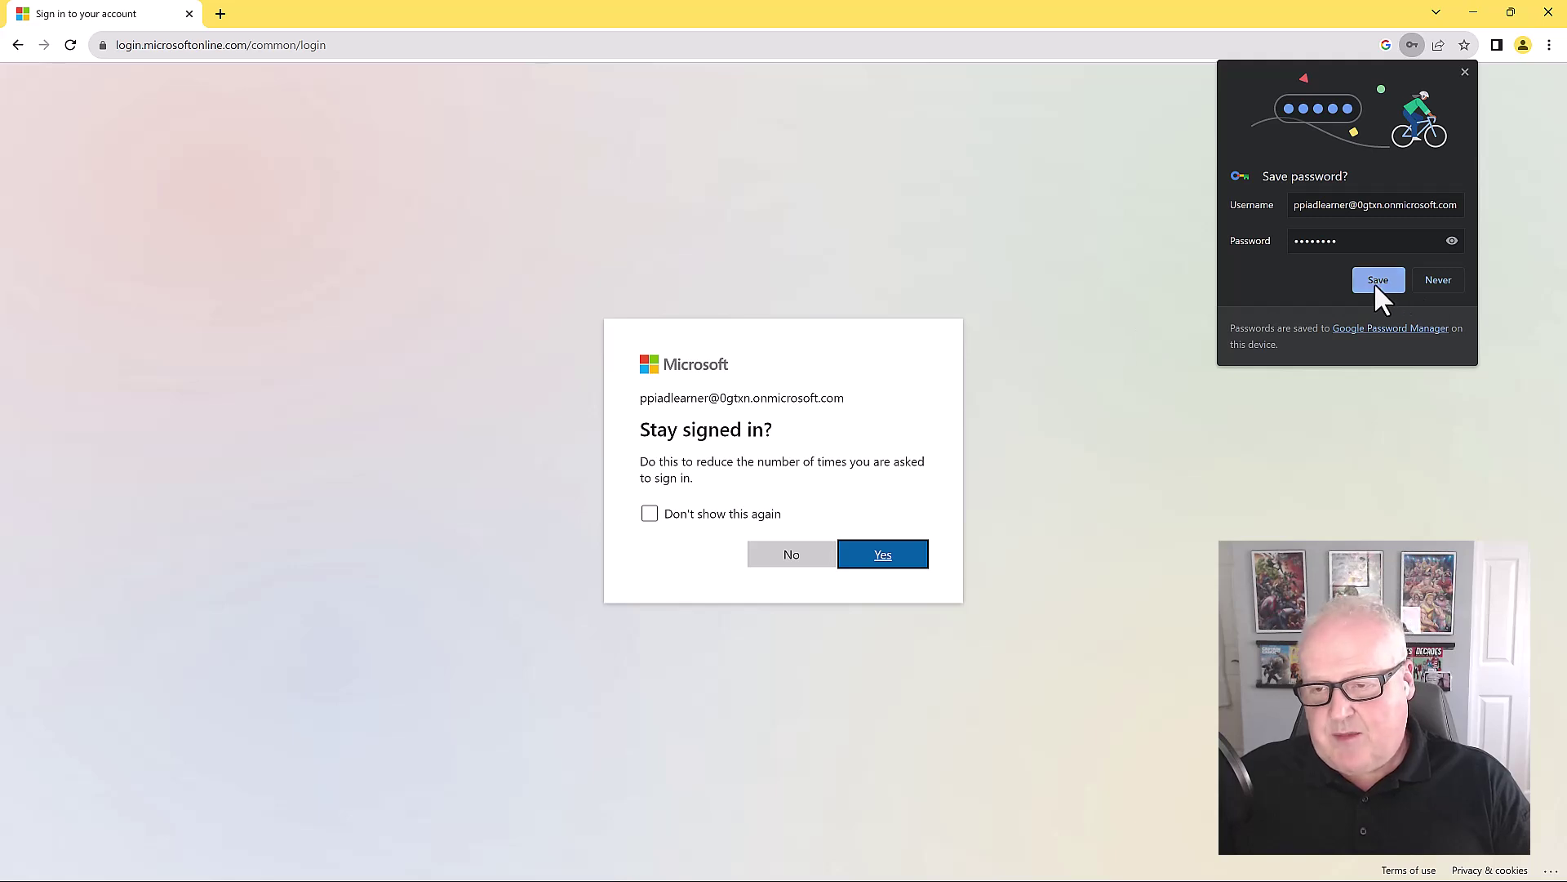
Save the password in Chrome and stay signed in, with 'Don't show this again' ticked.
click(1376, 281)
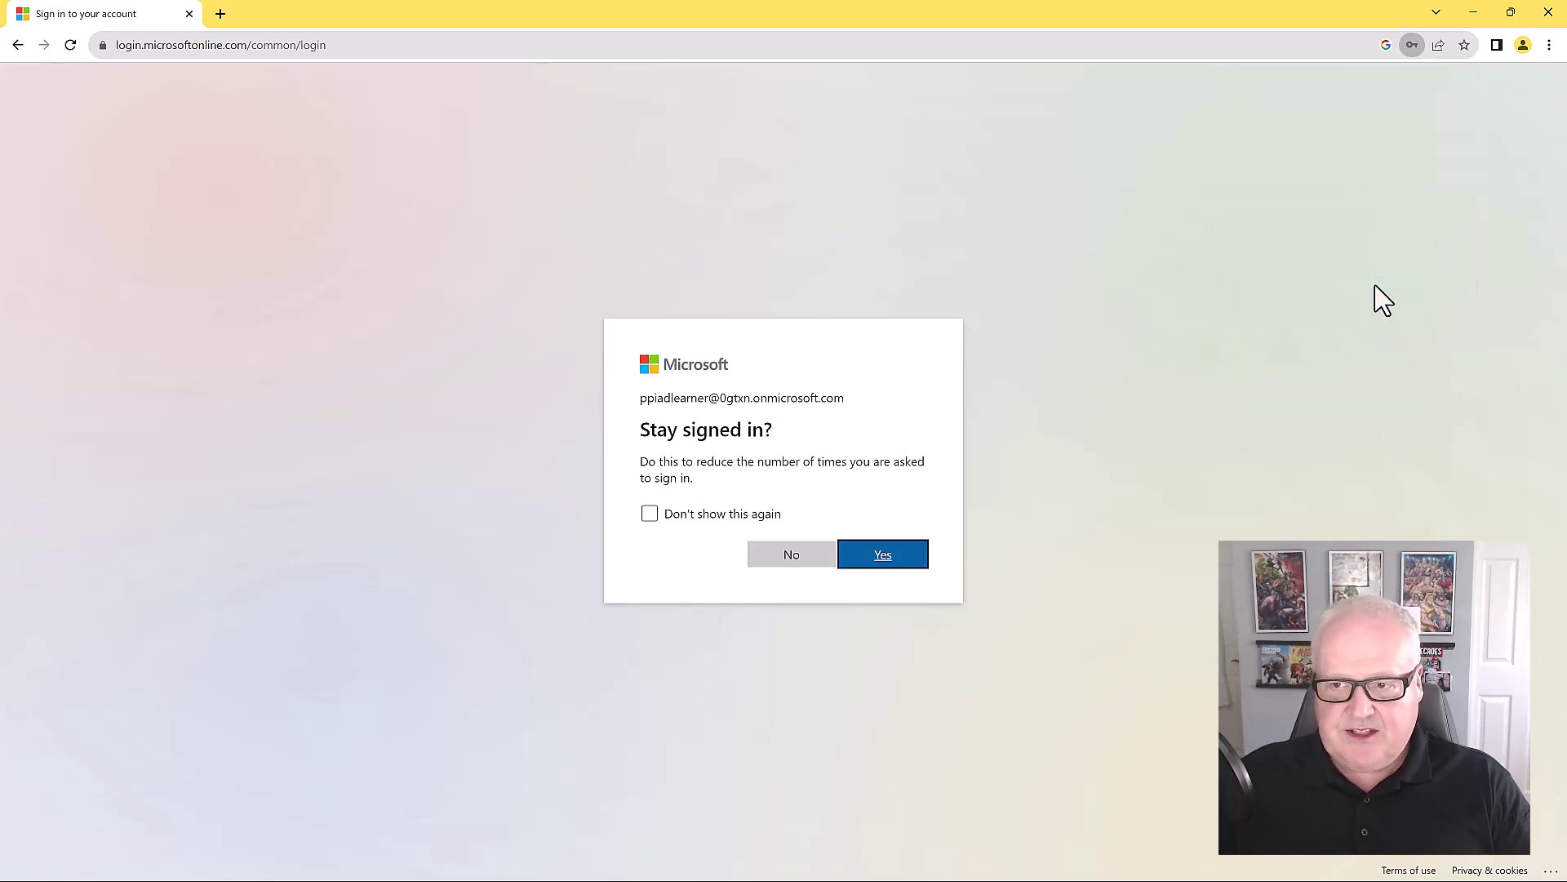
click(649, 514)
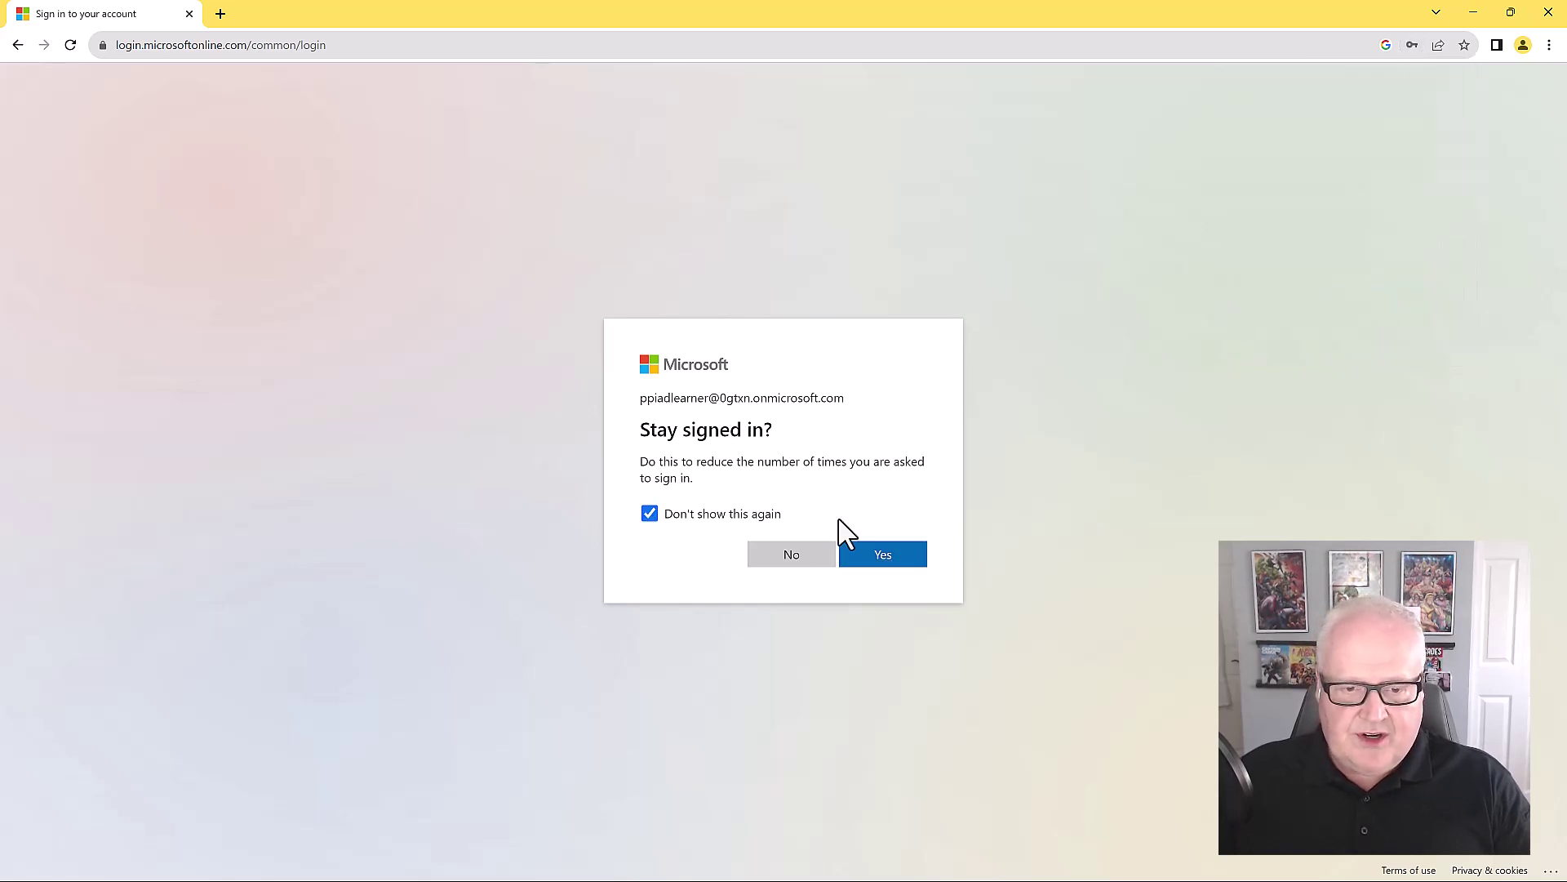
click(887, 559)
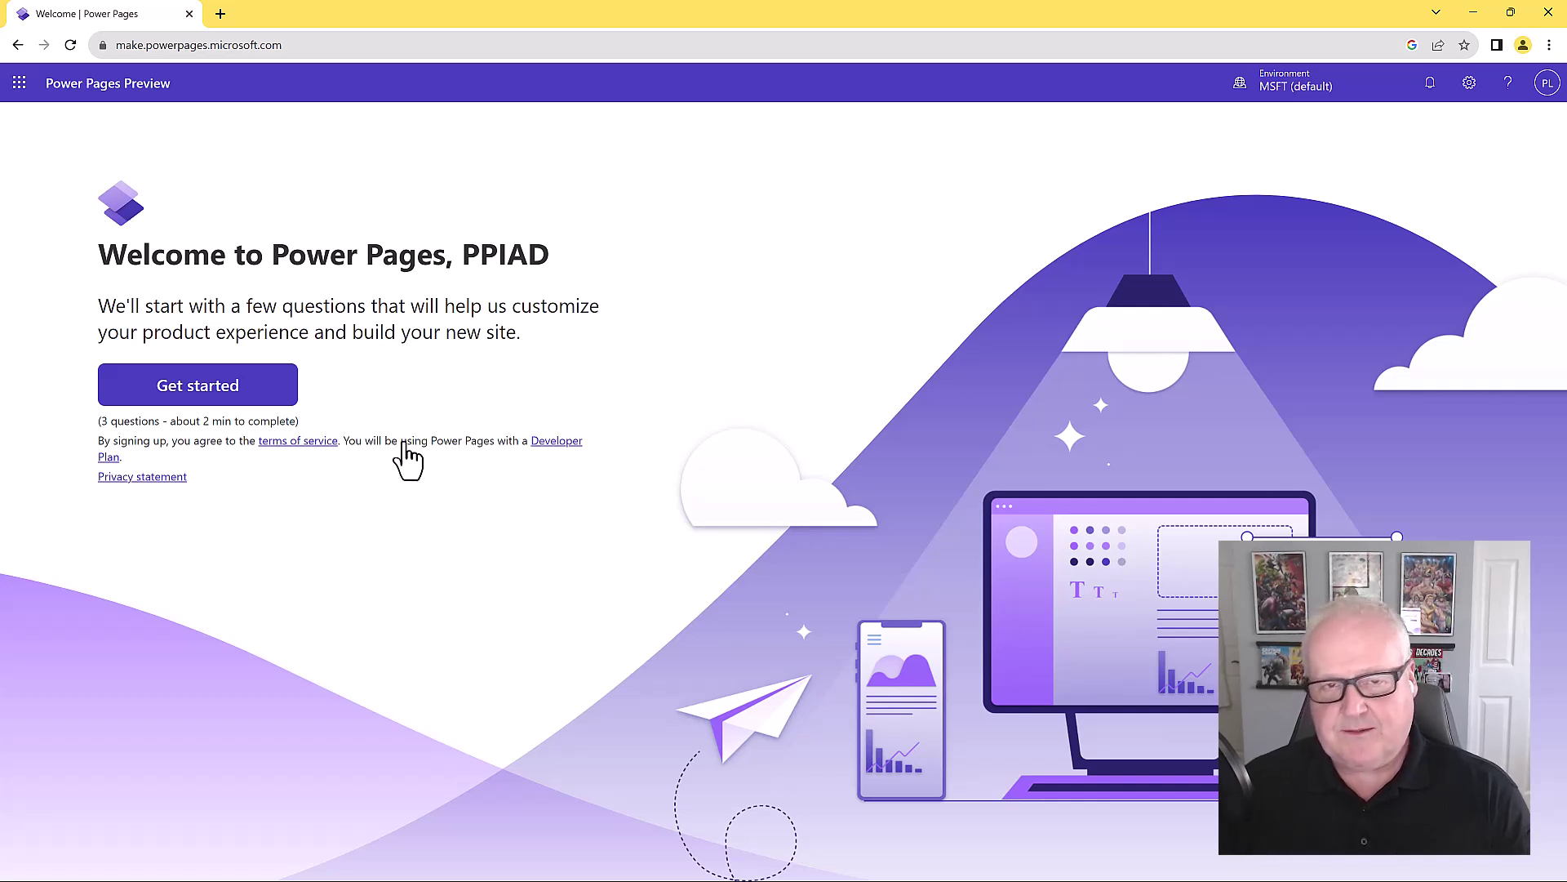
Start a new site, zoom the browser in two levels, and answer the Step 1 experience question.
click(198, 385)
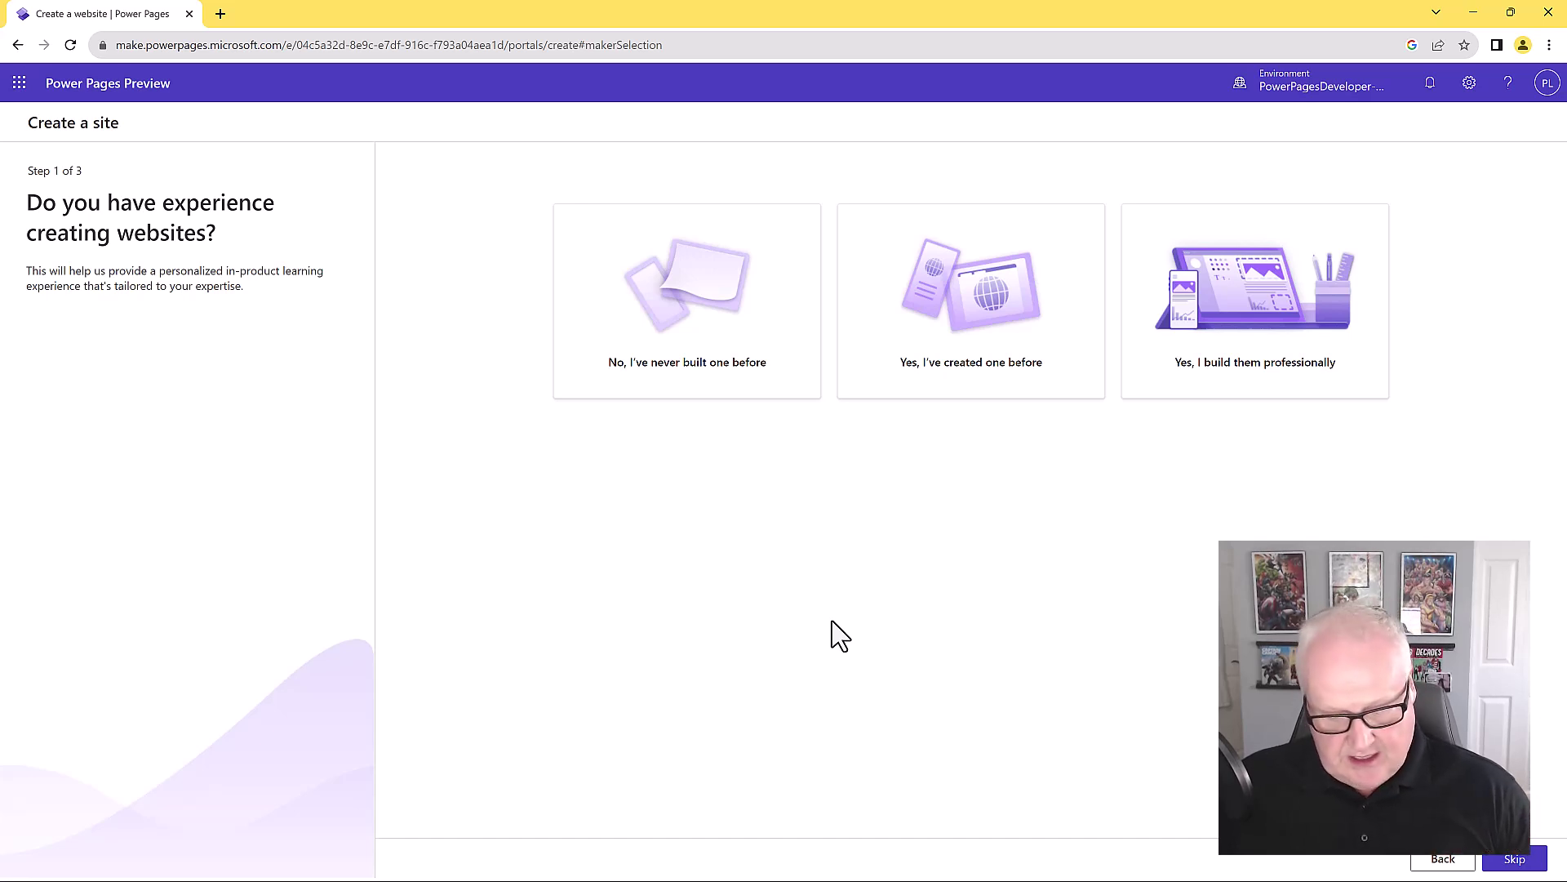
key(ctrl+plus)
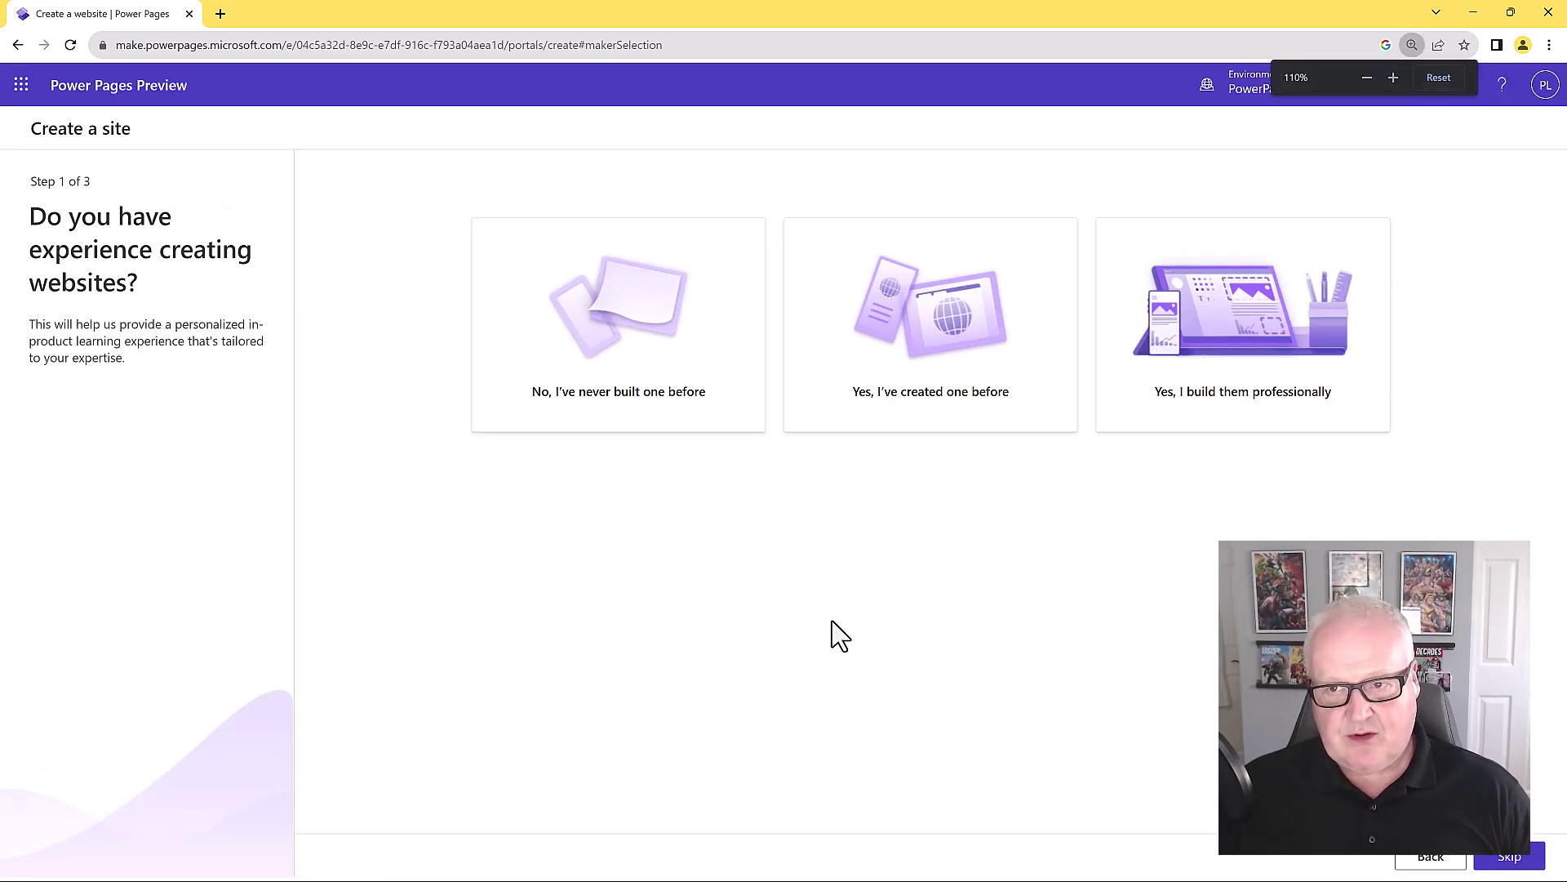
key(ctrl+plus)
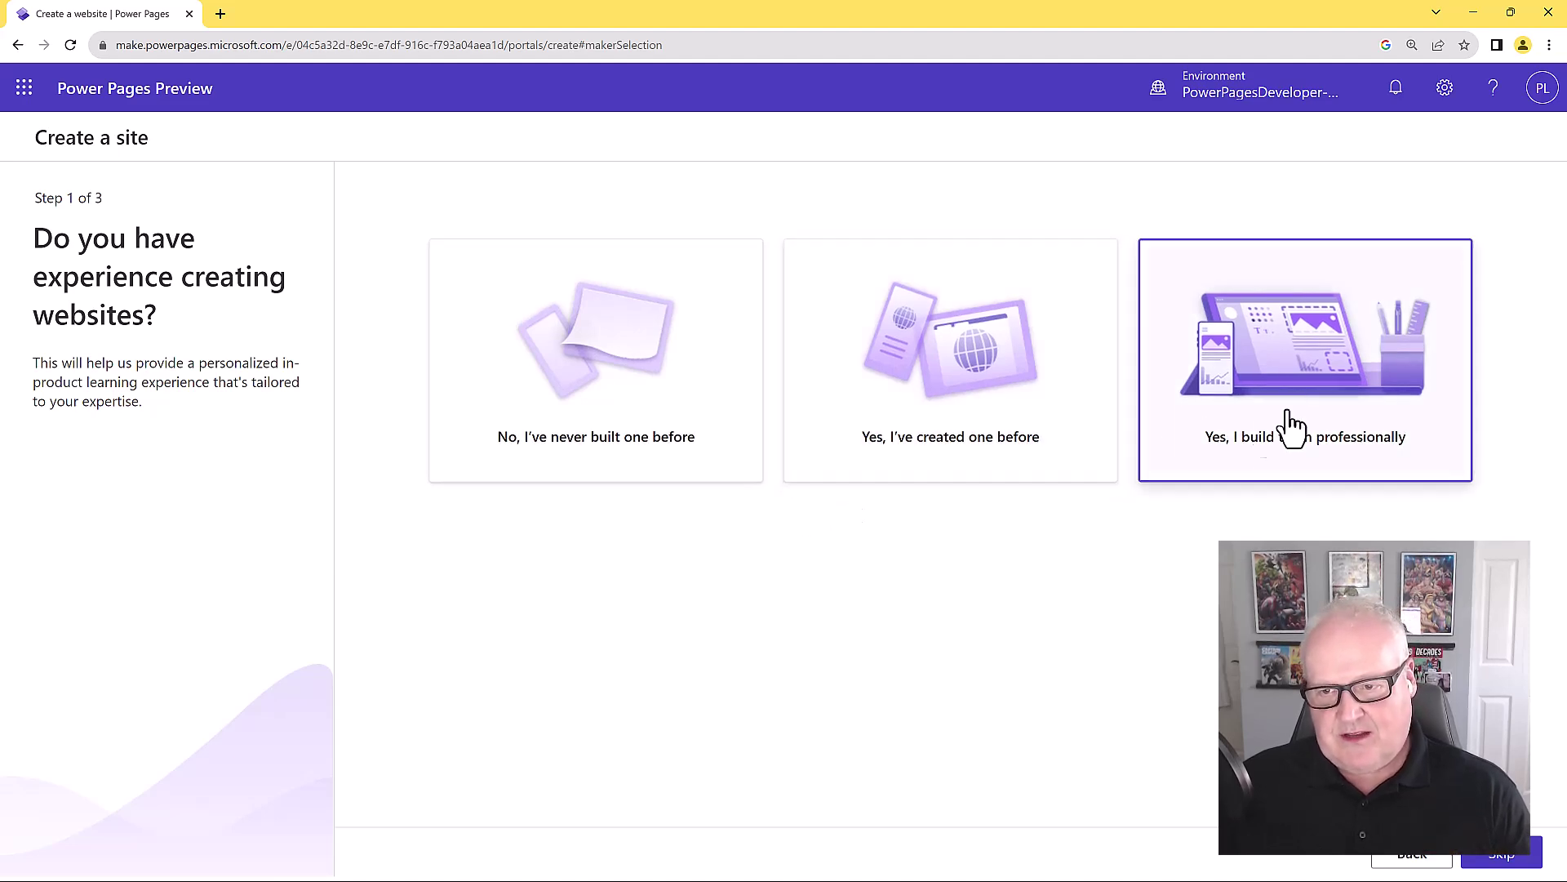
click(628, 418)
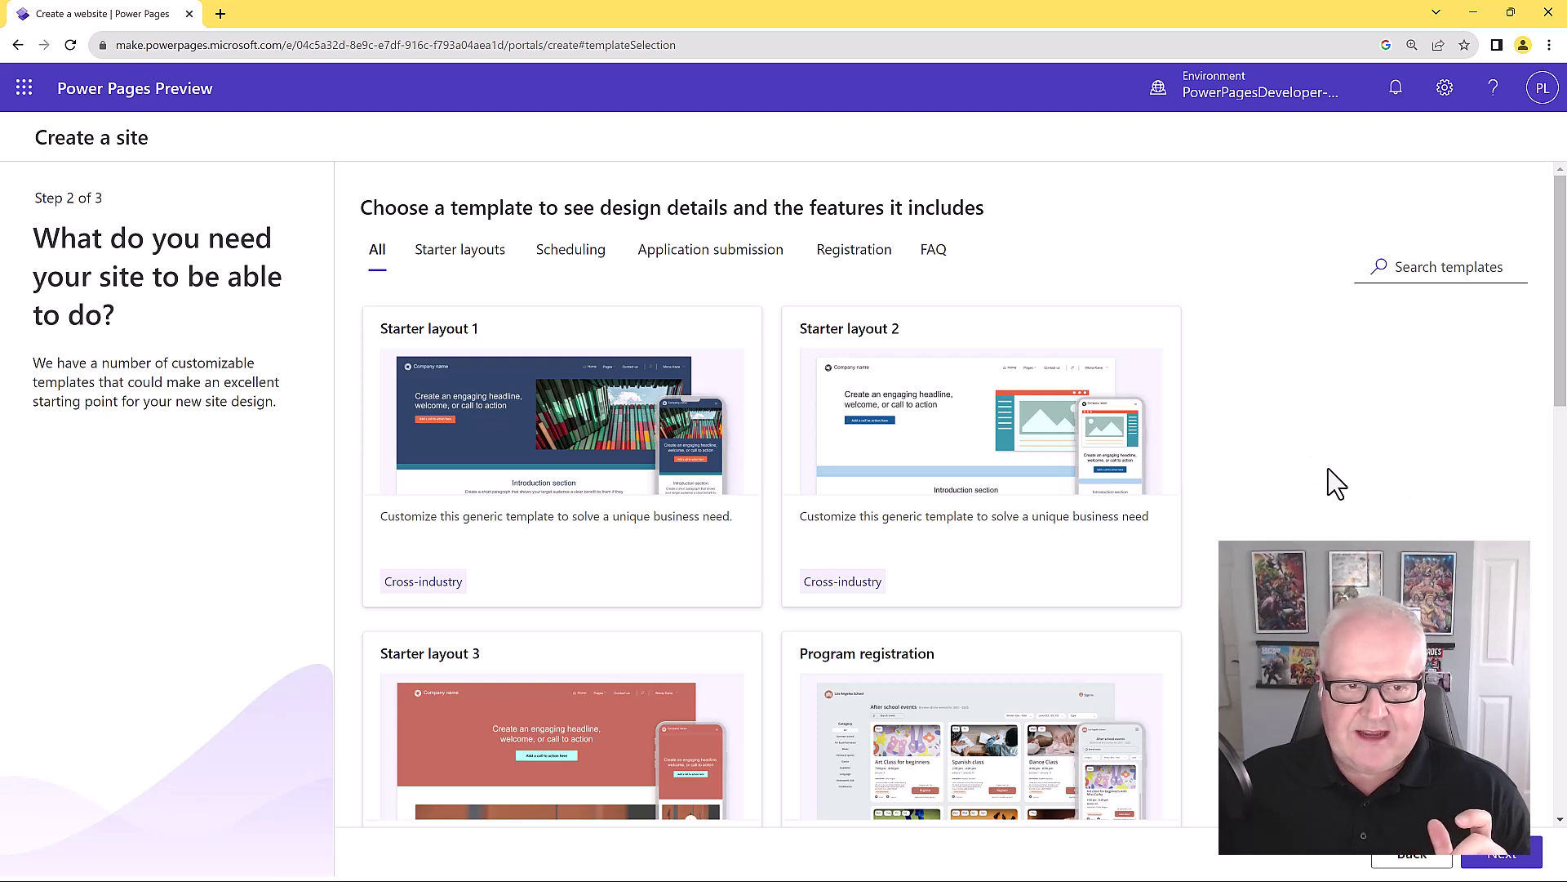
Browse the template gallery and choose Starter layout 2 for the new site.
scroll(1265, 488, down, 12)
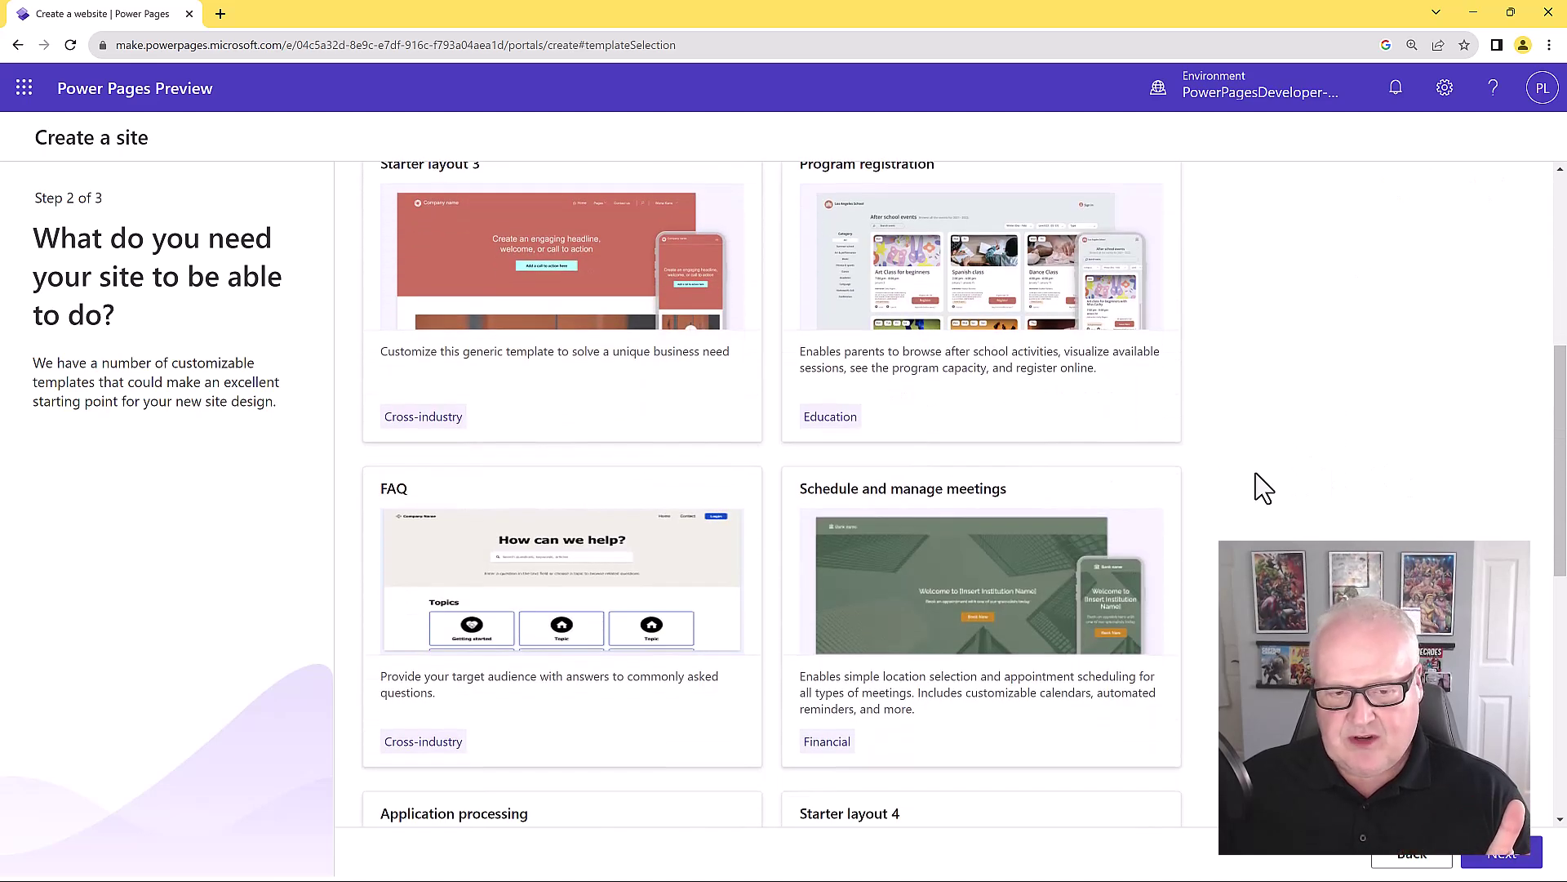
scroll(1264, 488, down, 1)
scroll(1265, 489, down, 2)
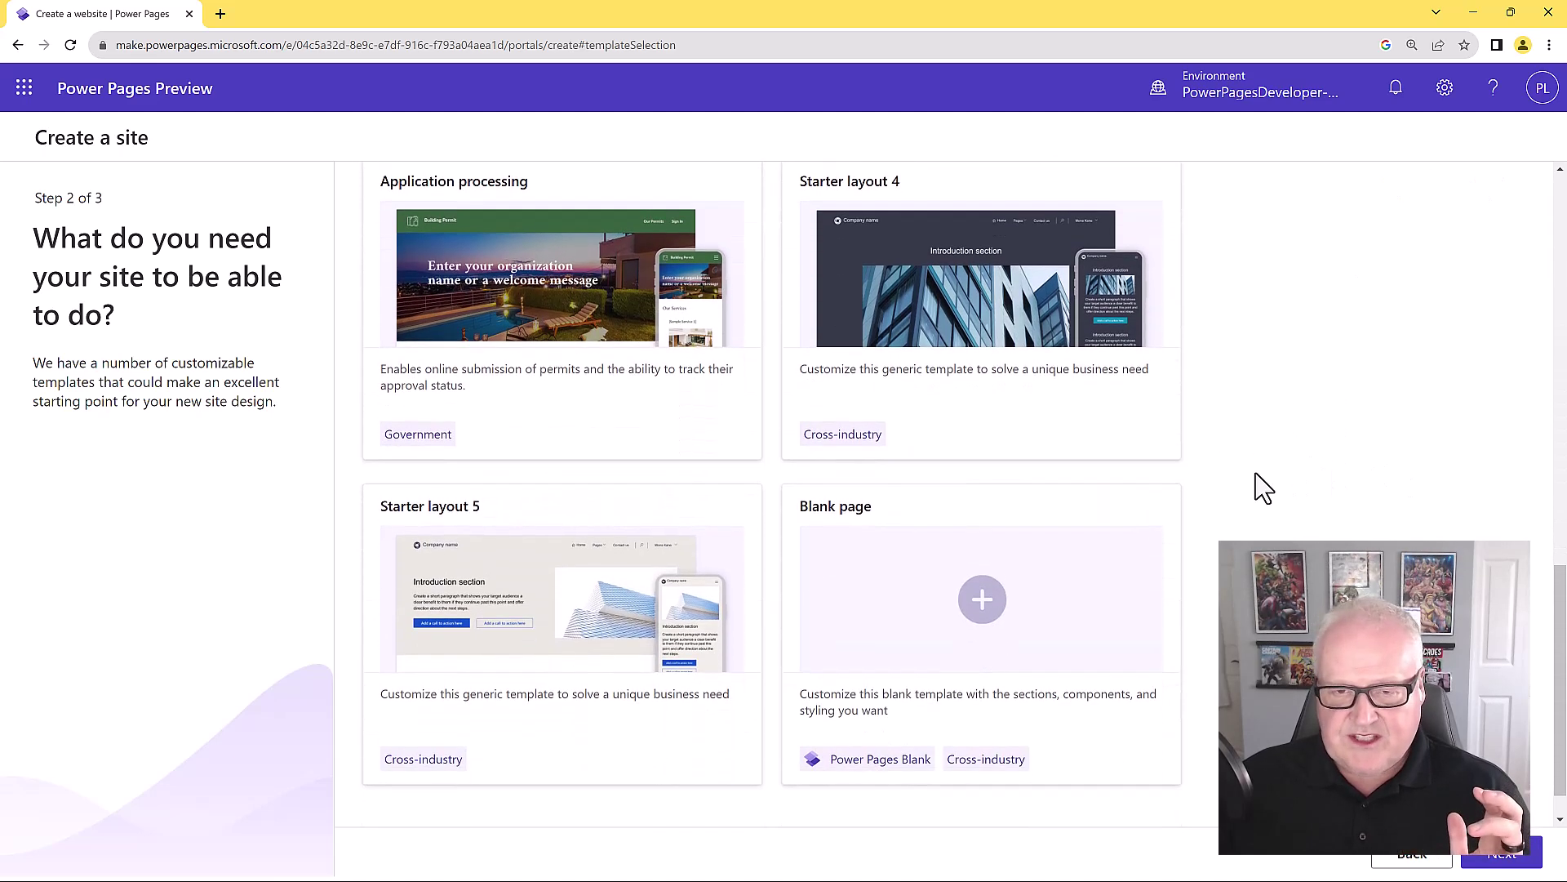
scroll(1265, 488, up, 15)
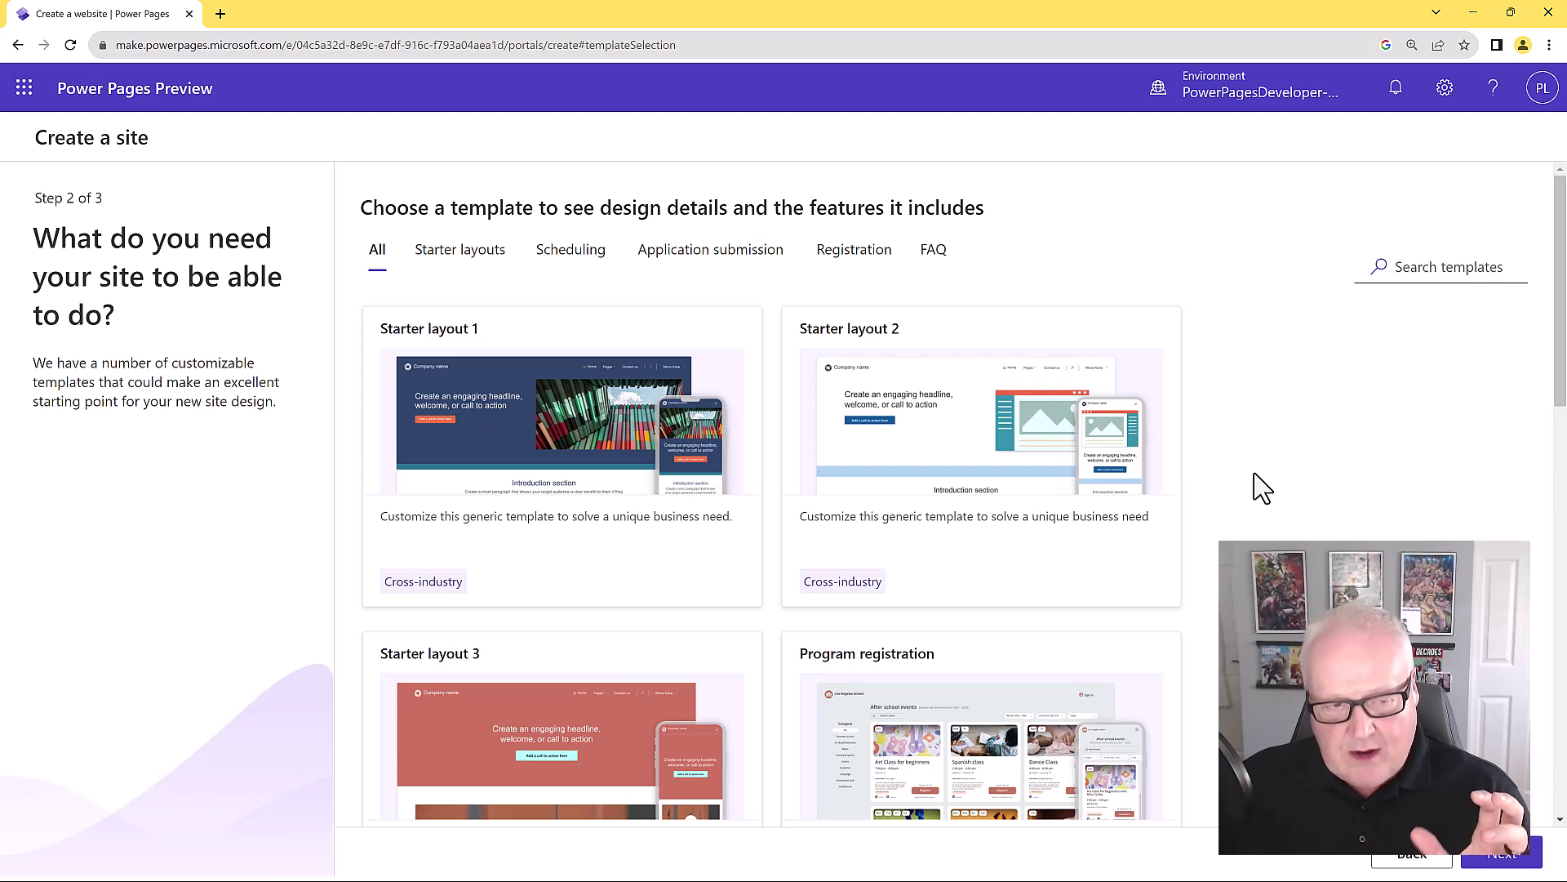
mouse_move(846, 513)
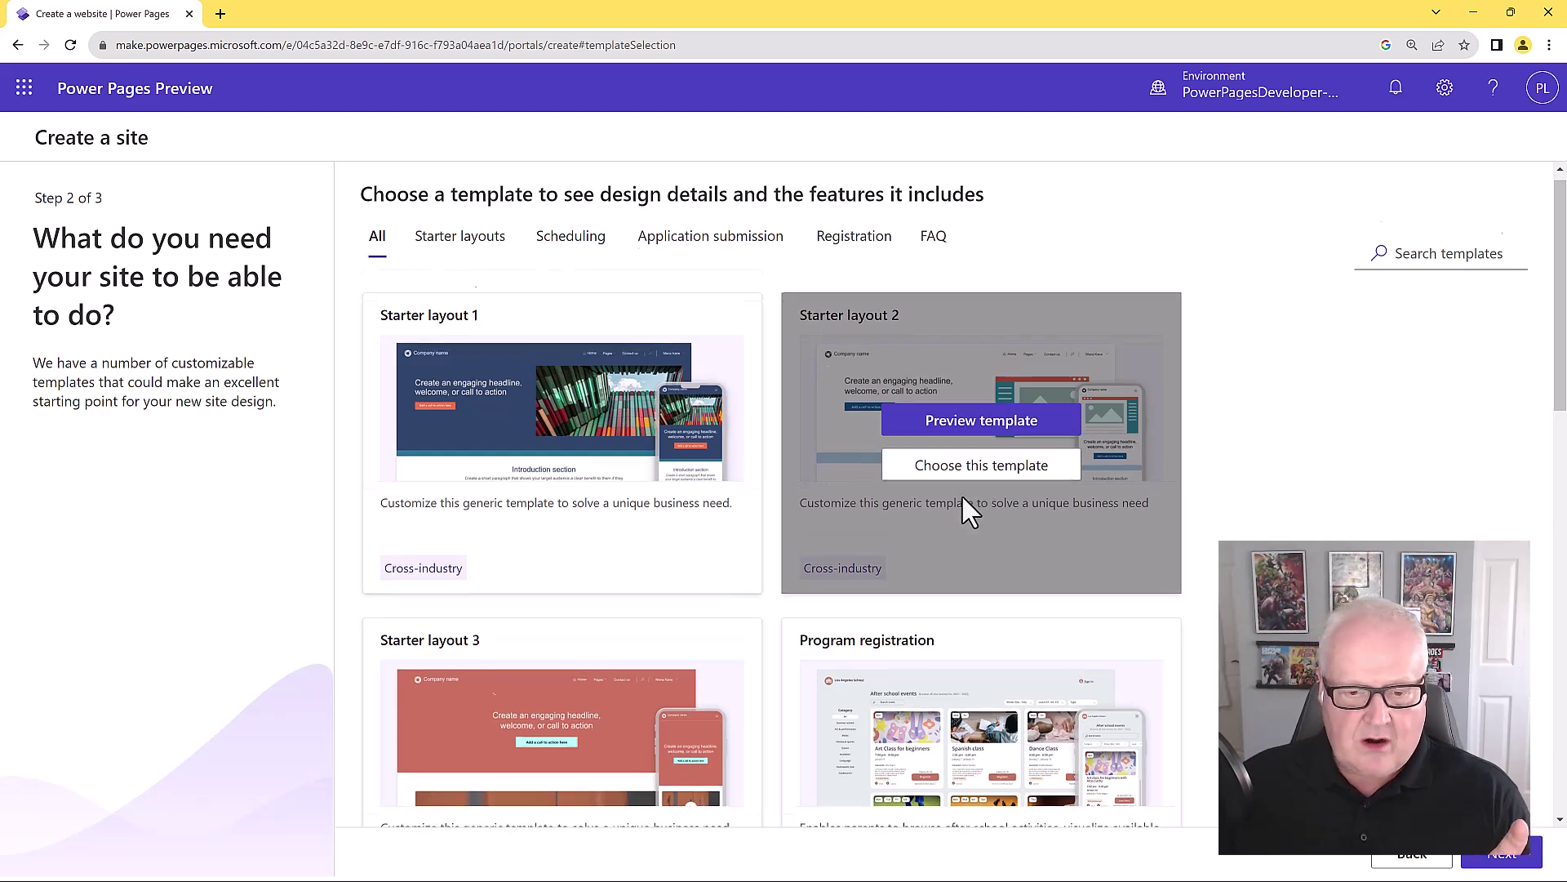
scroll(968, 506, down, 2)
scroll(967, 510, down, 4)
mouse_move(962, 497)
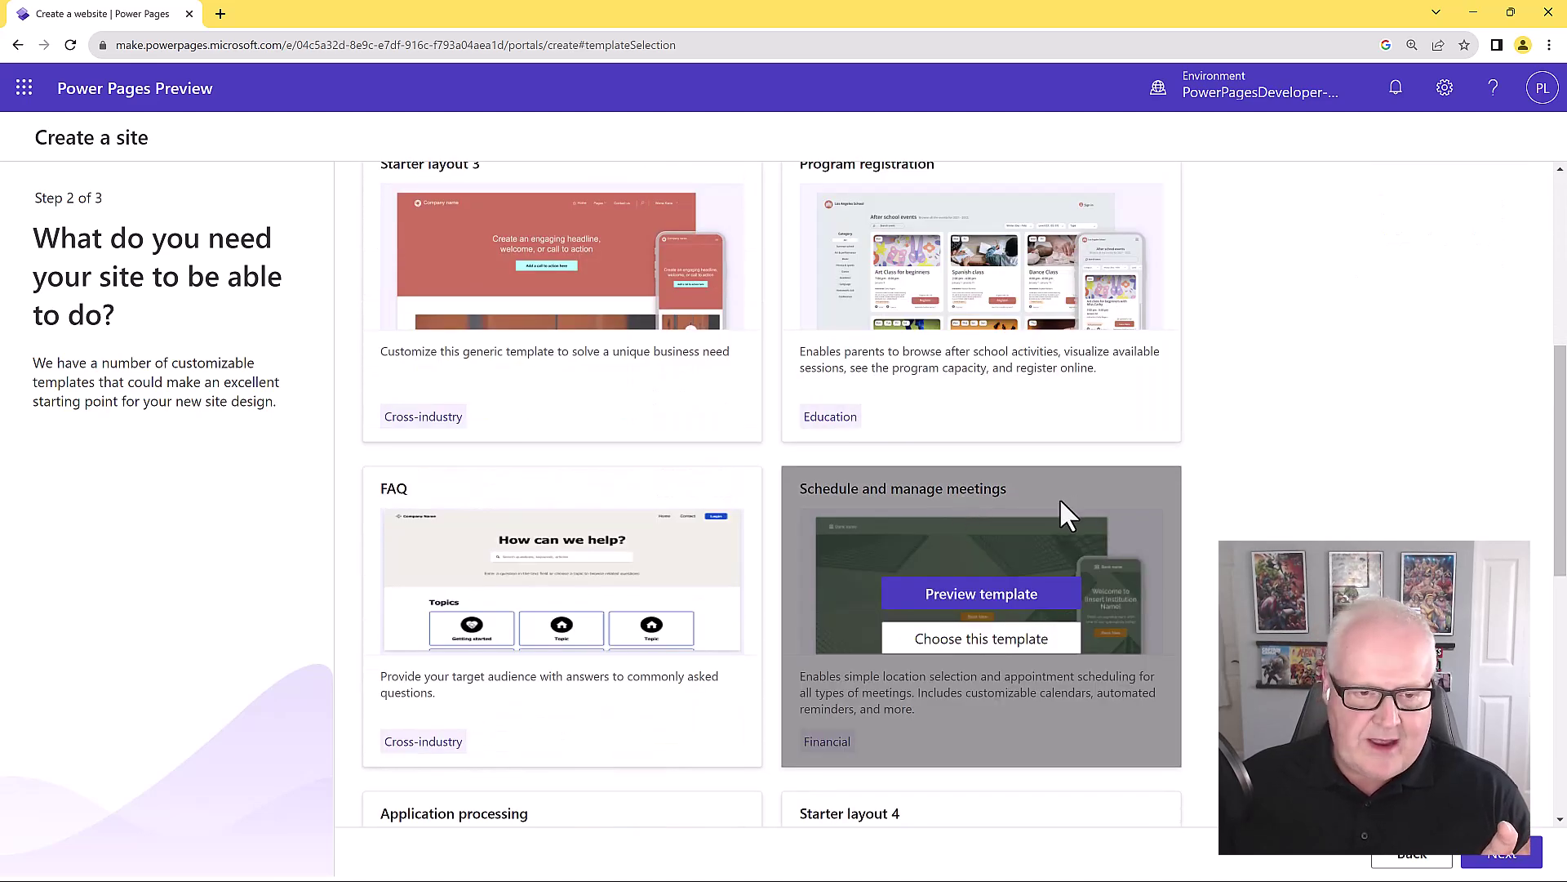
scroll(769, 496, down, 1)
scroll(691, 470, down, 4)
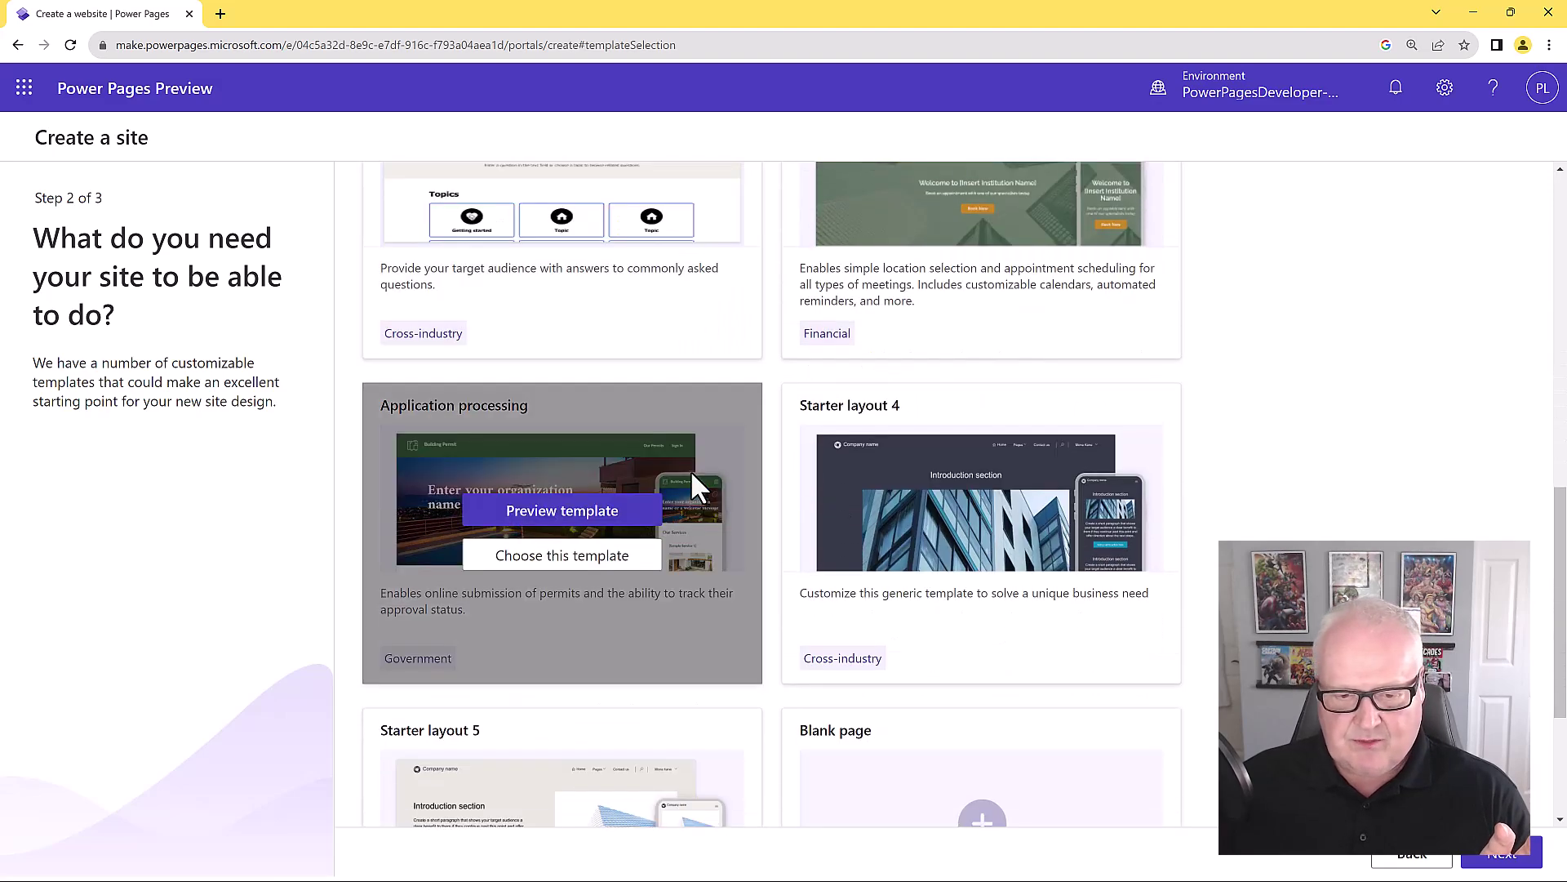
scroll(690, 470, down, 3)
scroll(691, 470, up, 10)
scroll(693, 469, up, 3)
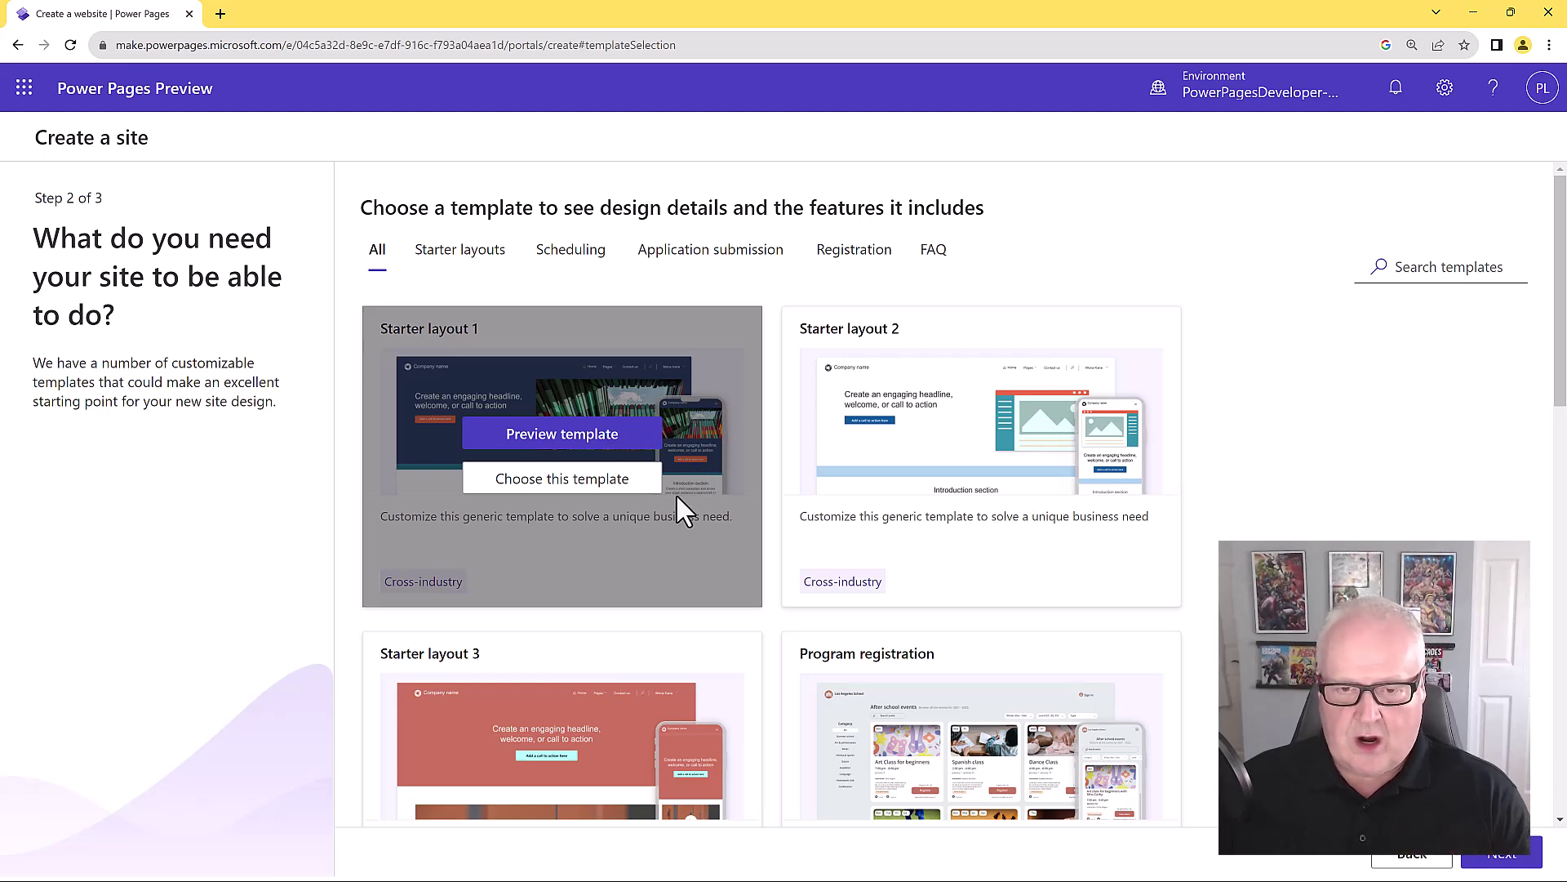
mouse_move(906, 493)
click(984, 481)
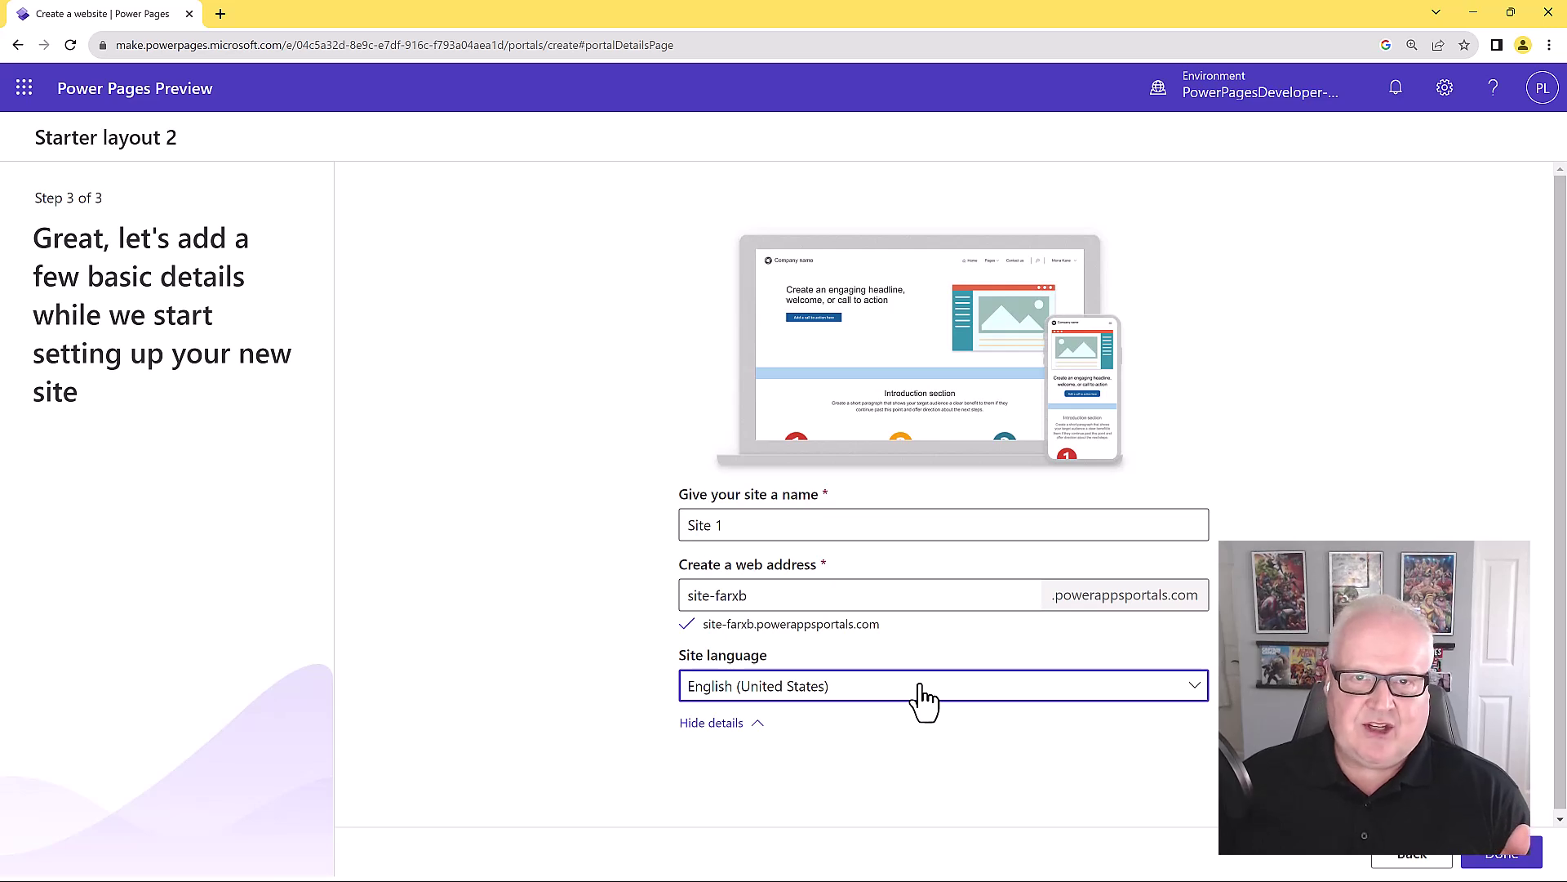
Accept the Site 1 details at address site-farxb to create the site.
click(1504, 864)
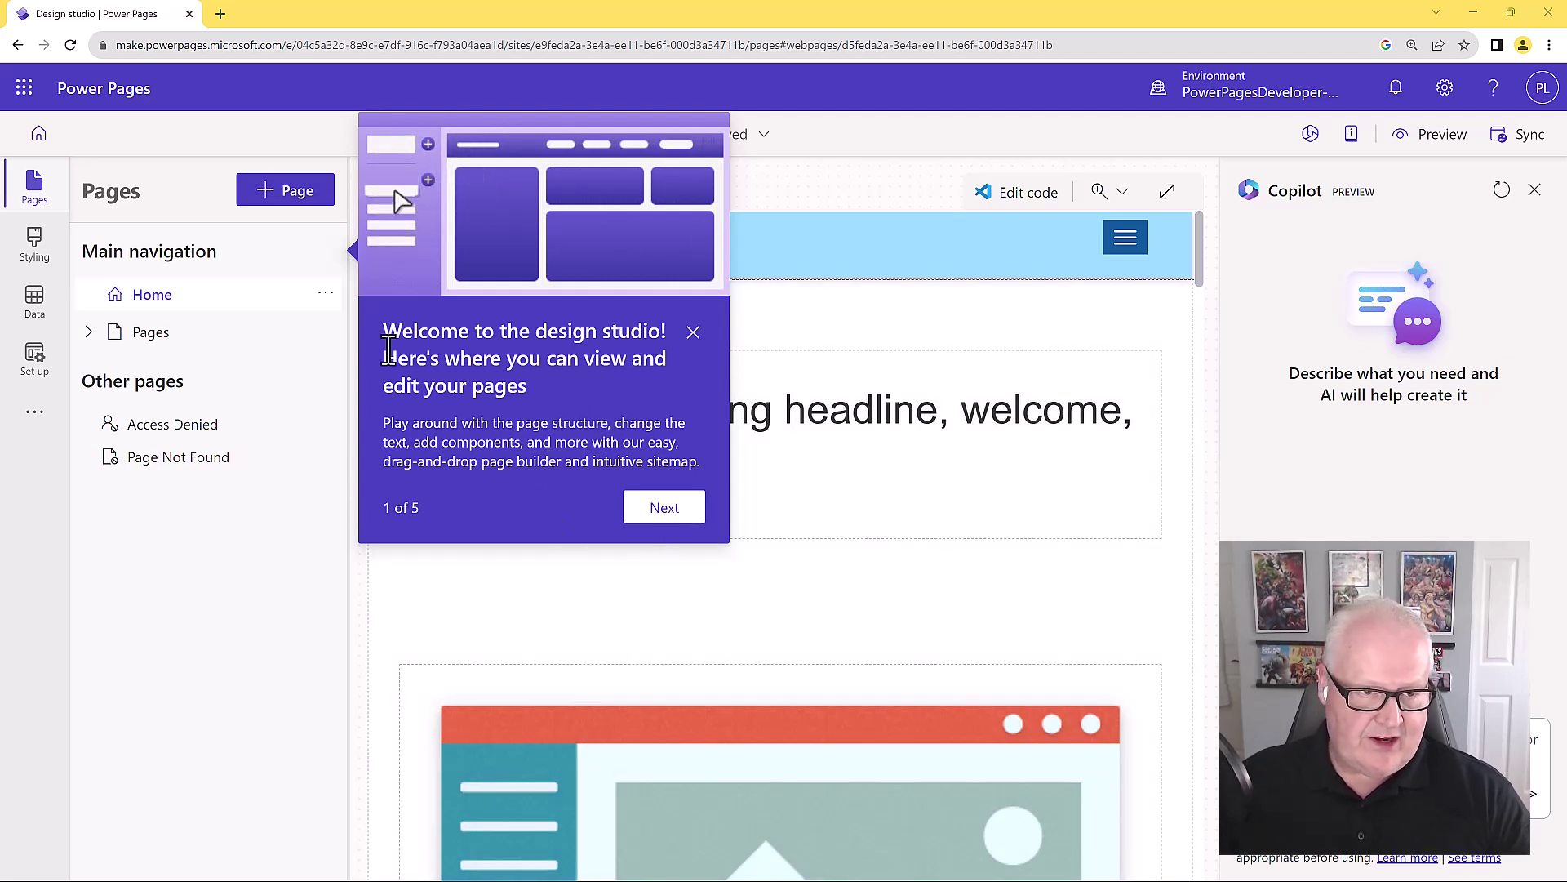
Advance the design studio tour past sections, Styling and Data to step 5 of 5.
click(675, 510)
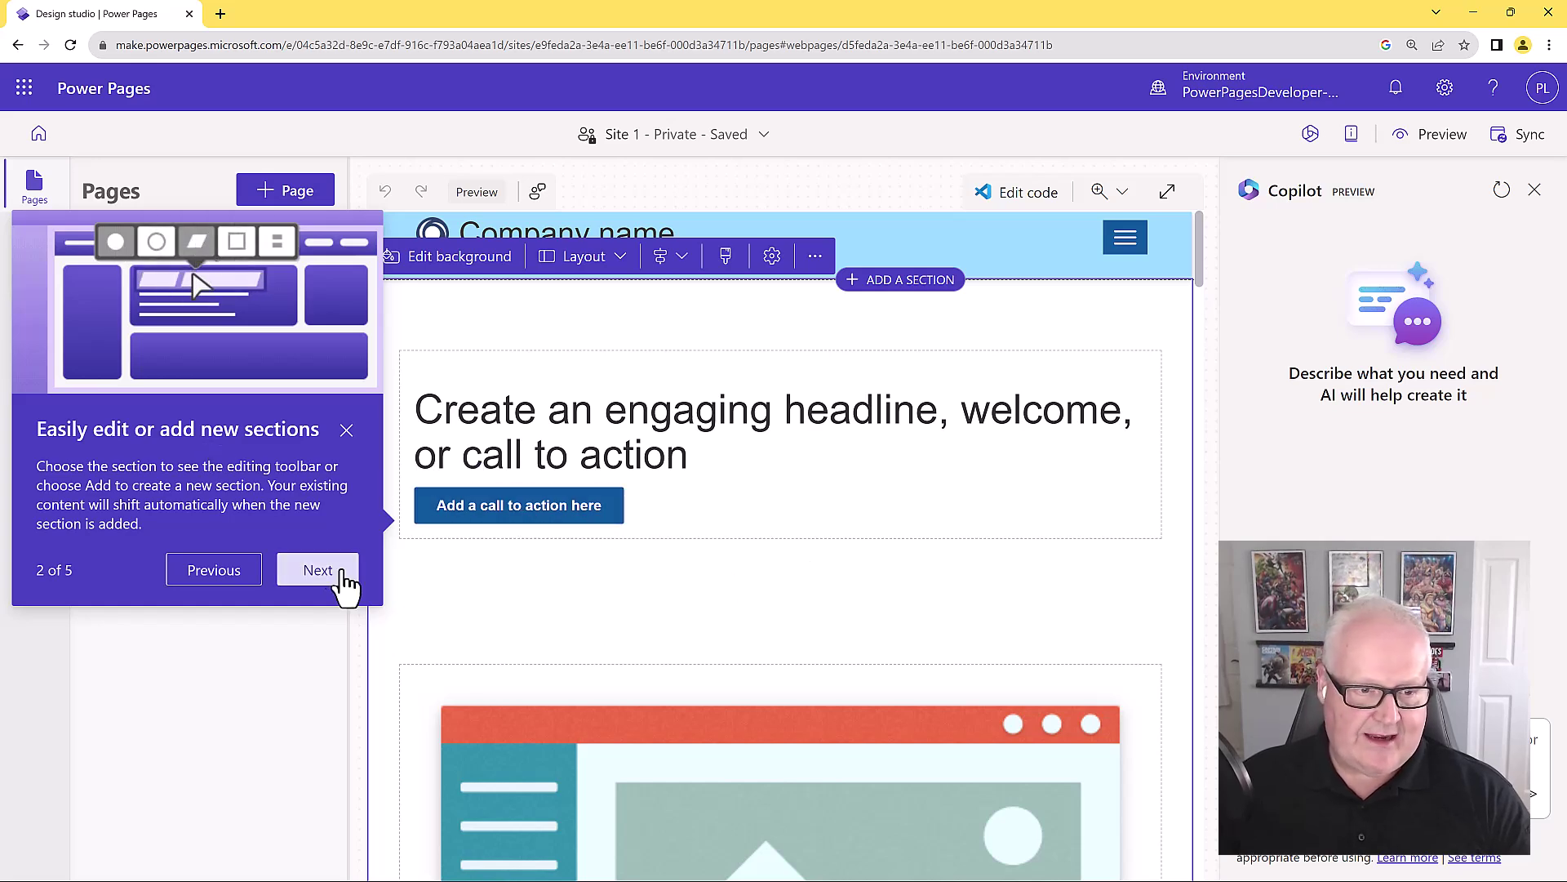
click(320, 570)
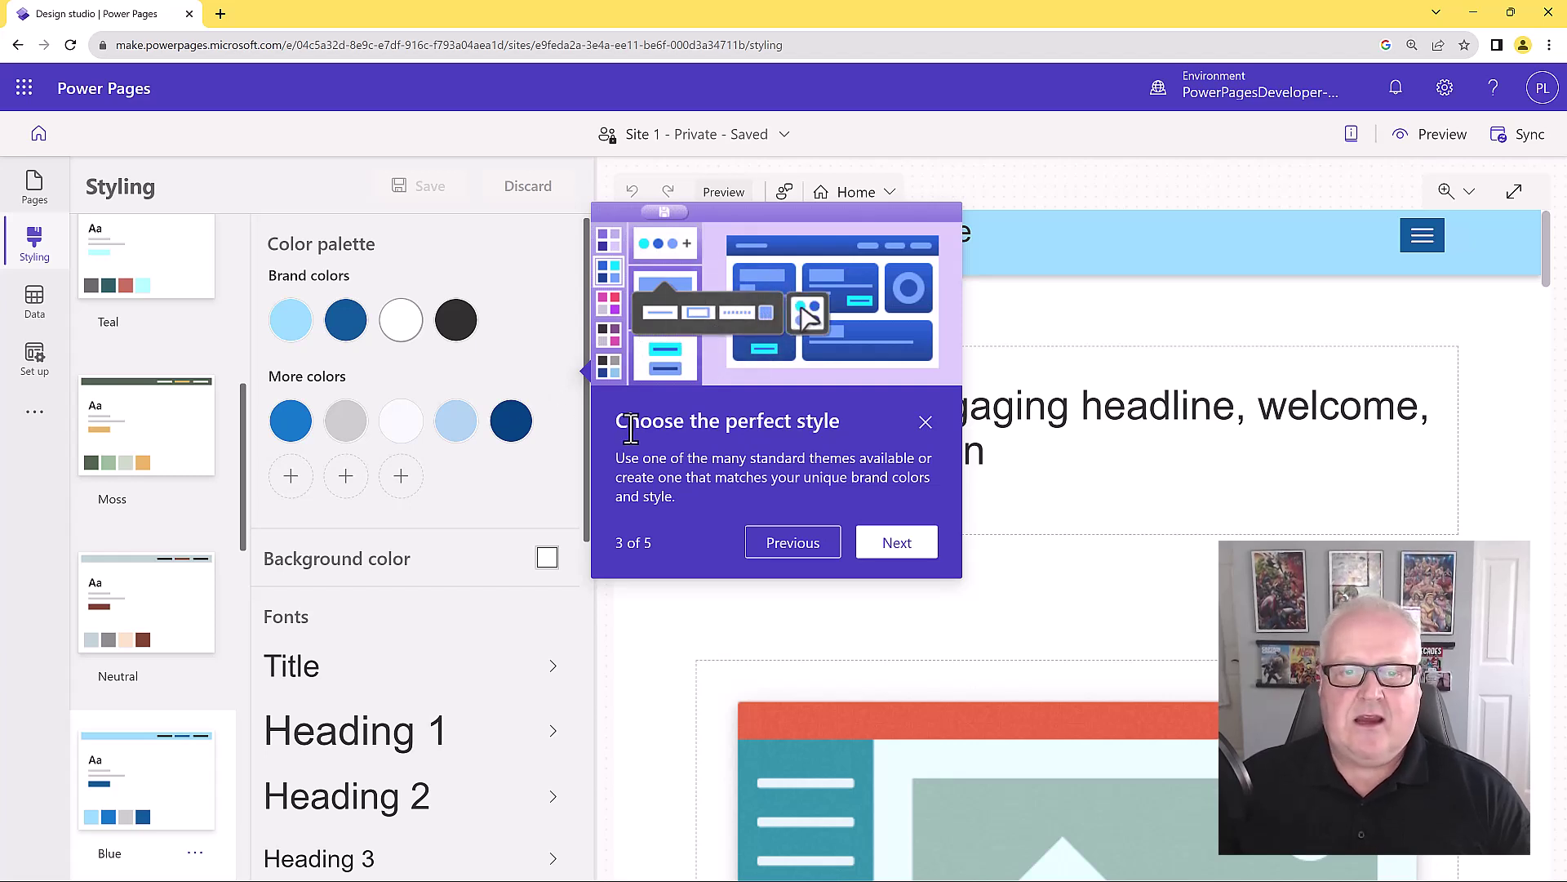
click(908, 554)
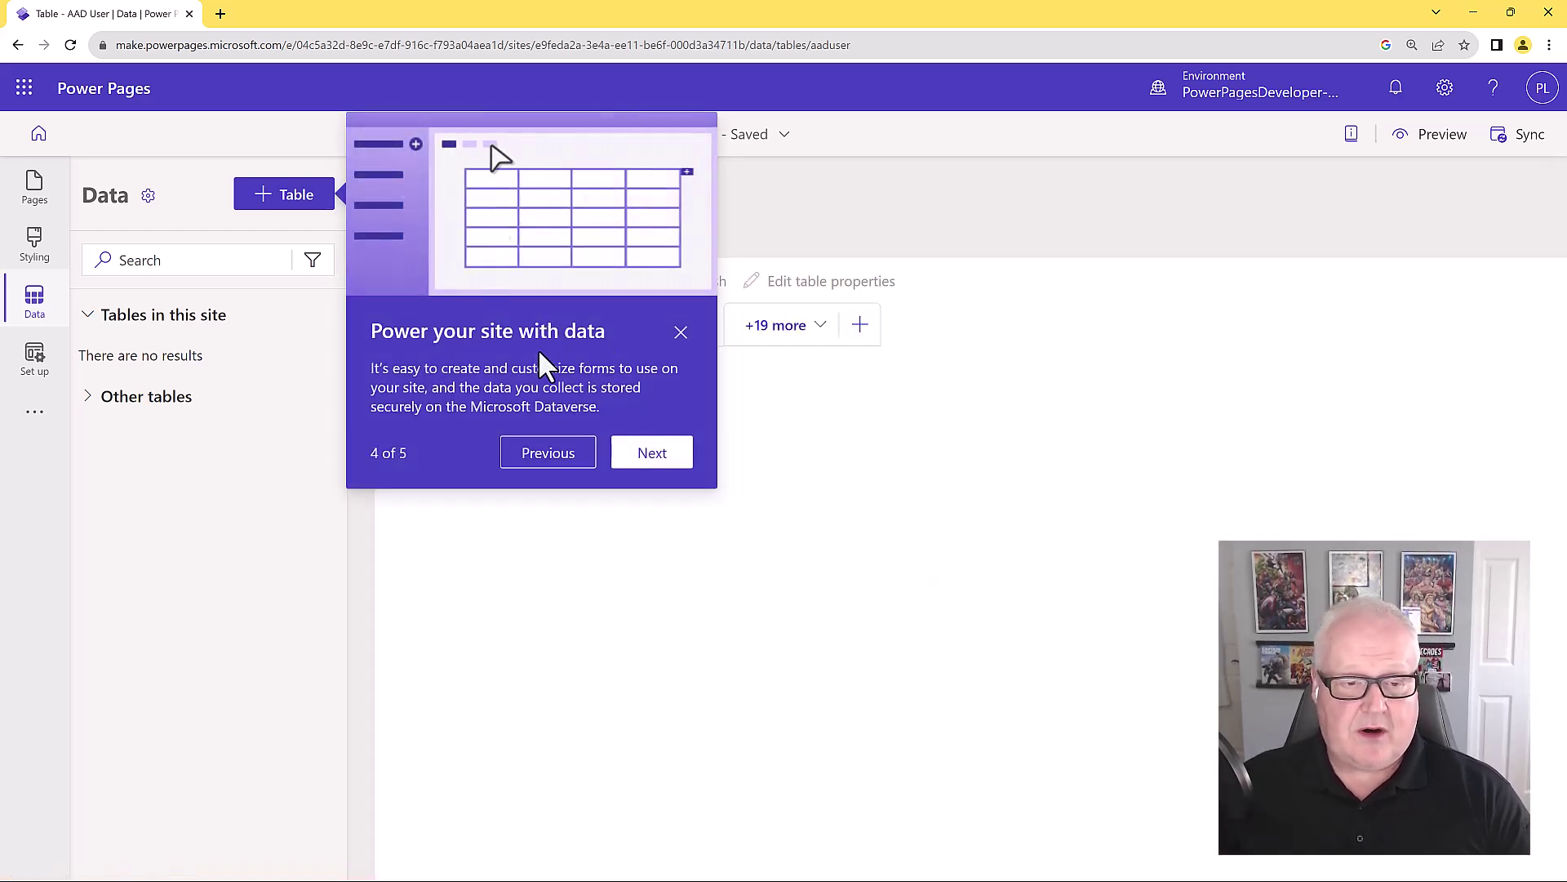
click(652, 456)
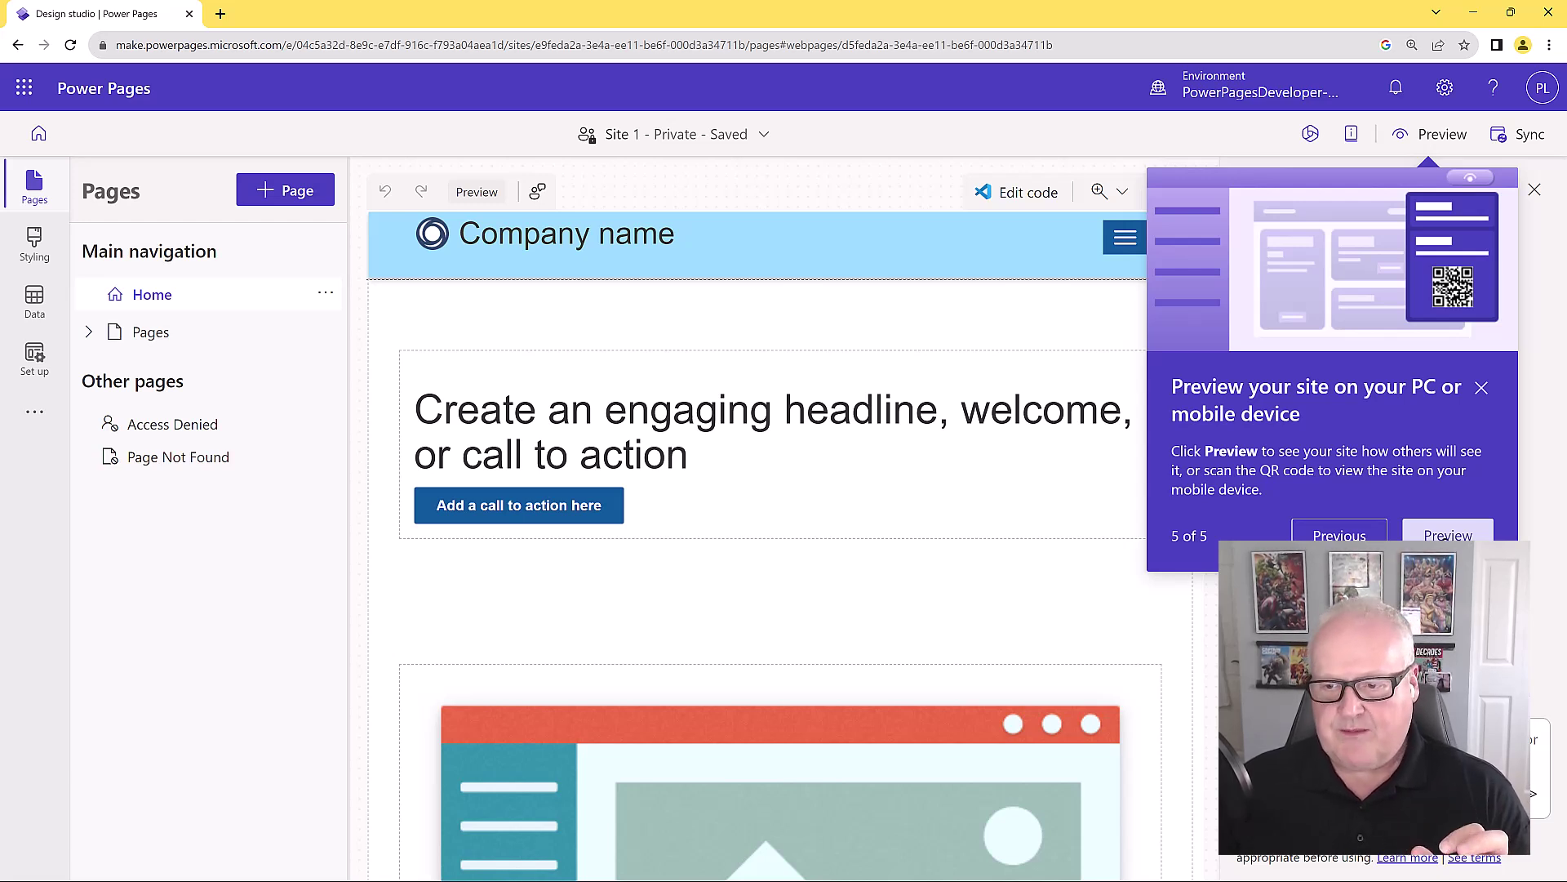
Preview Site 1 at desktop size, consenting to permissions on behalf of the organization.
click(1449, 532)
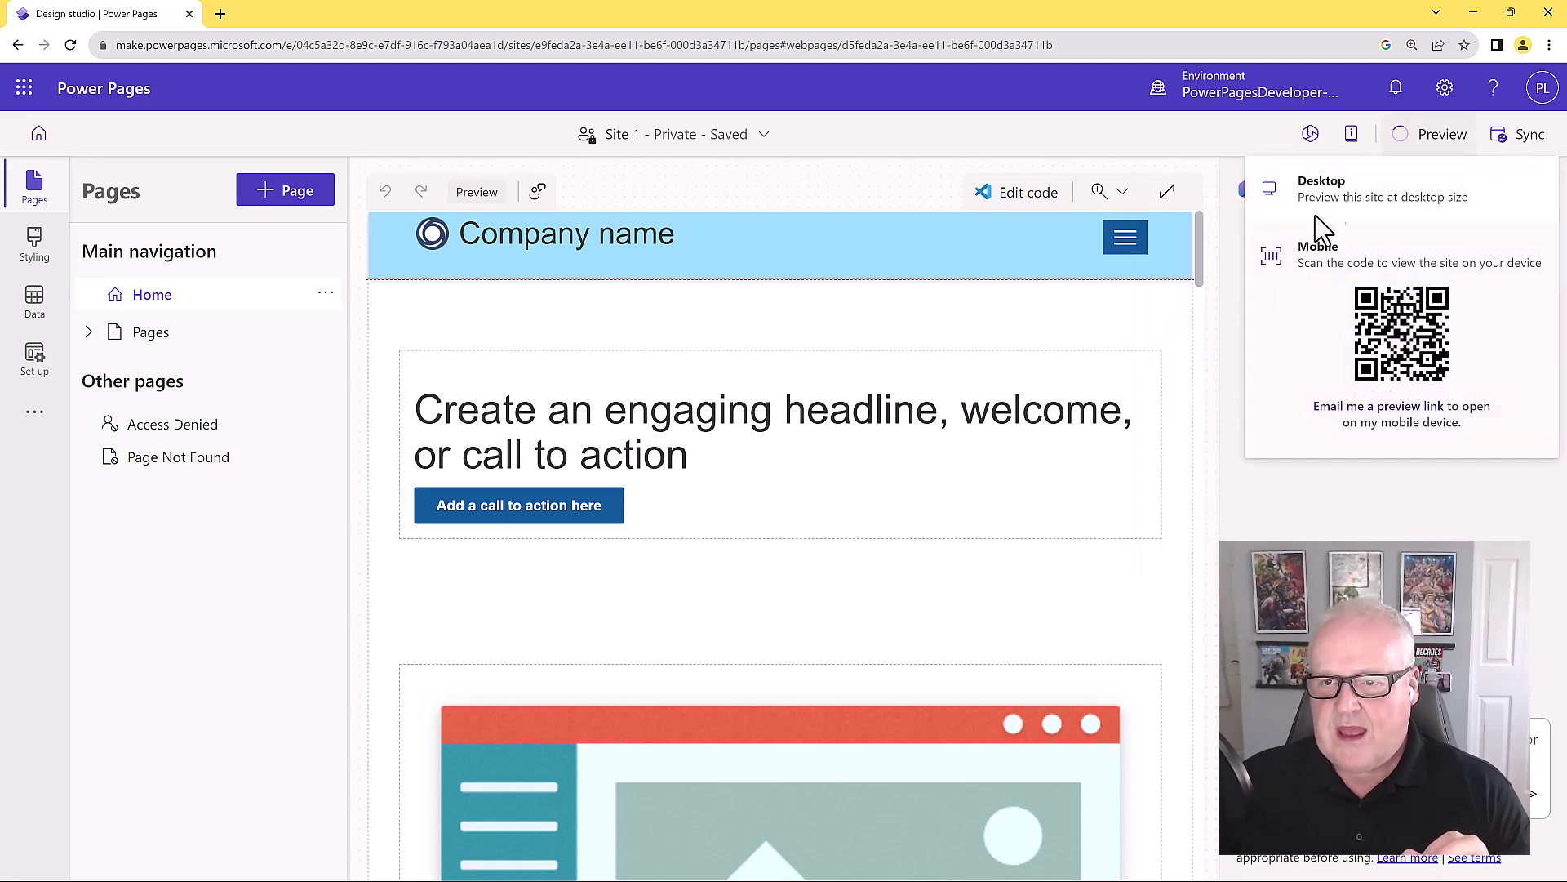
click(1339, 203)
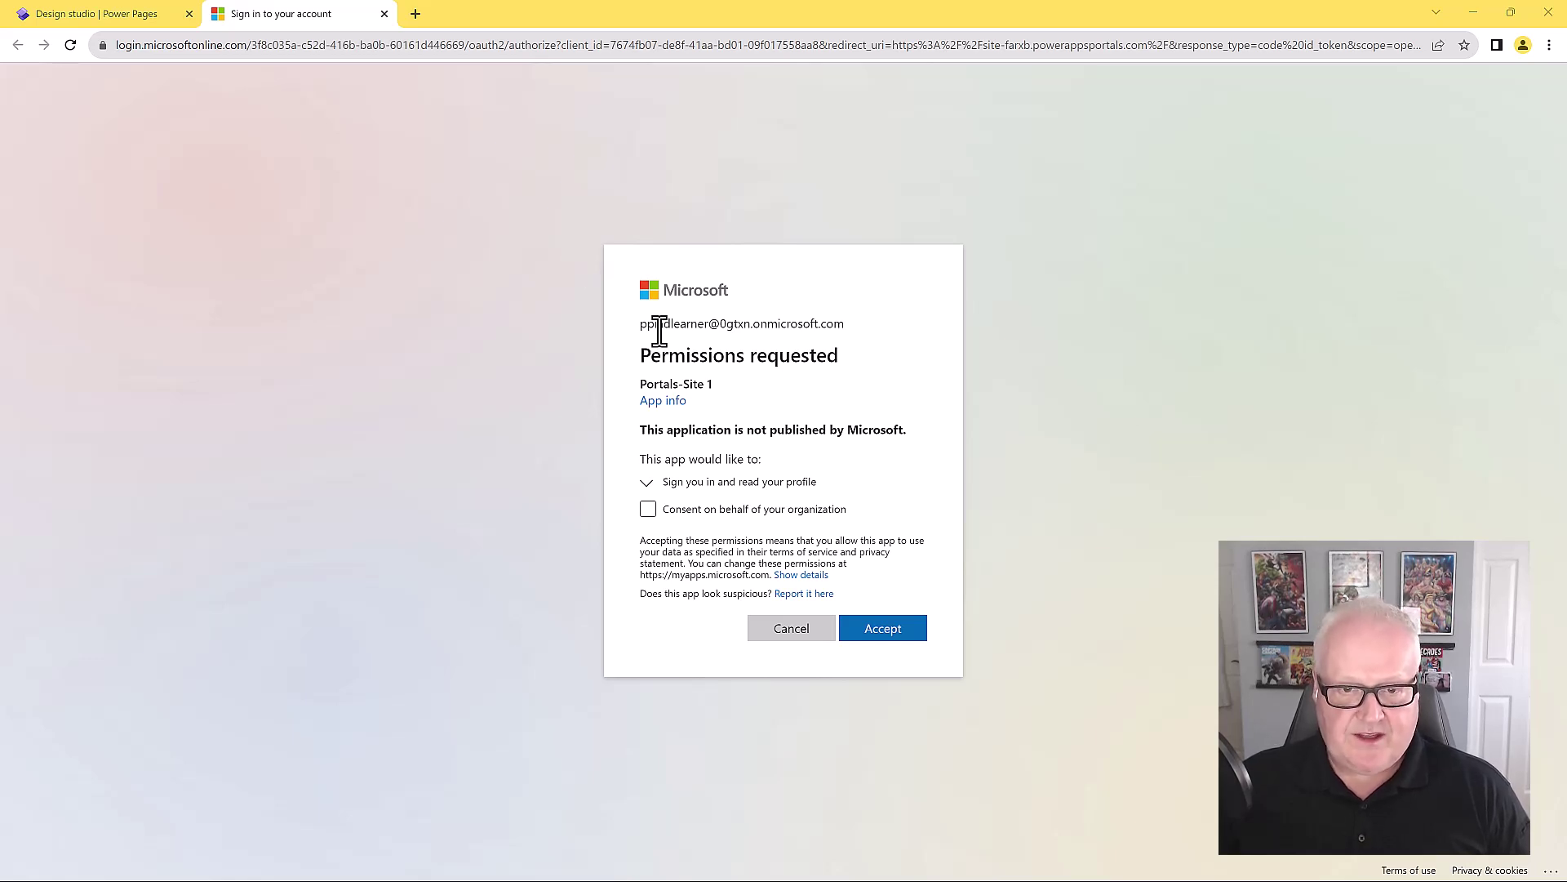
click(649, 509)
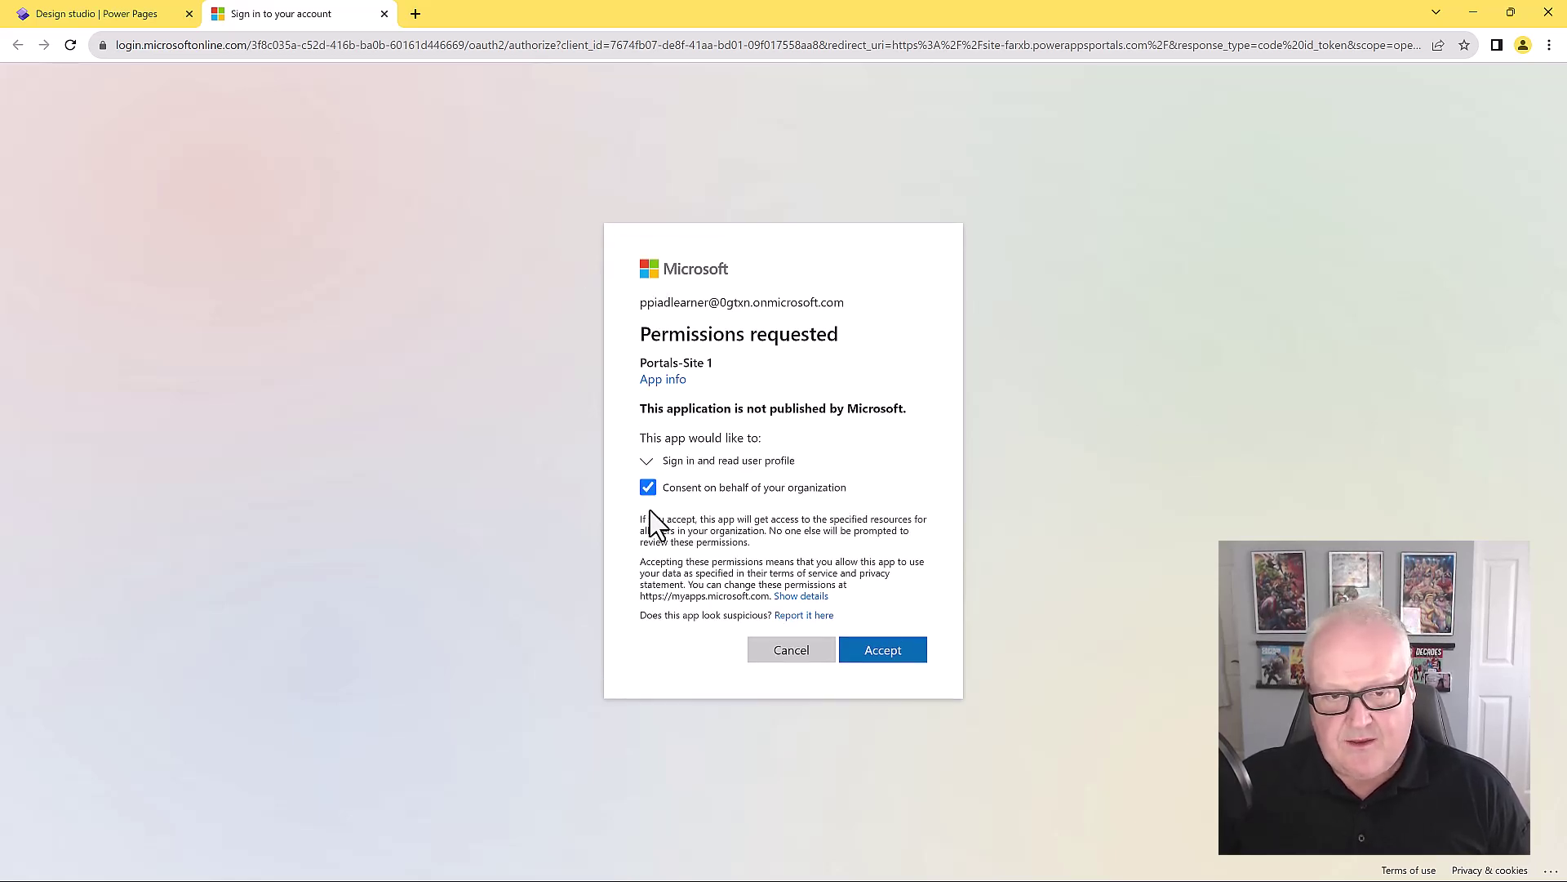
click(883, 651)
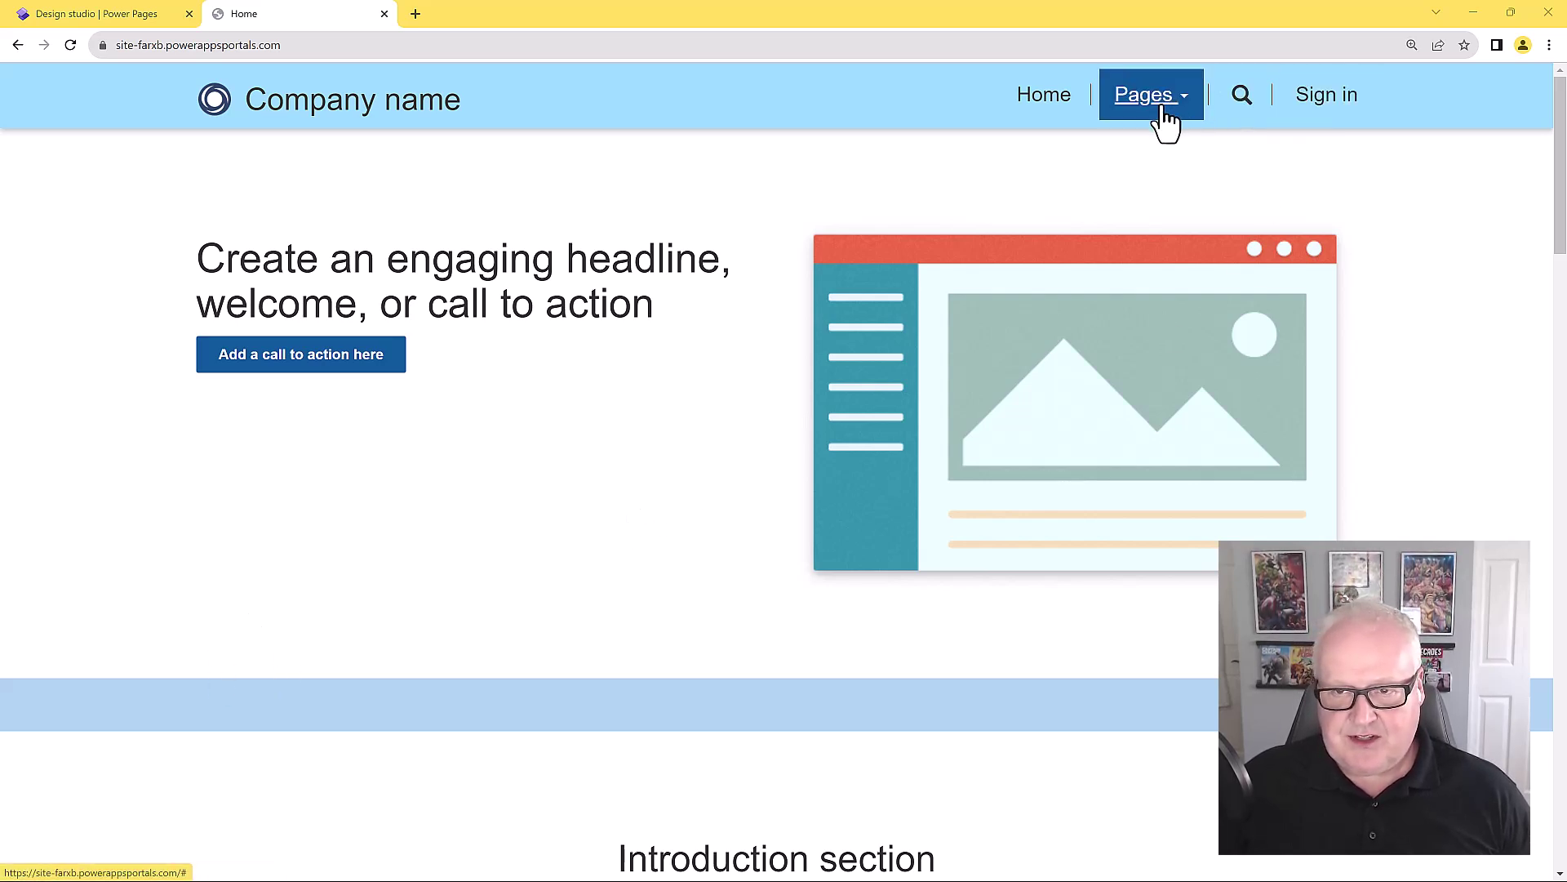
click(1136, 118)
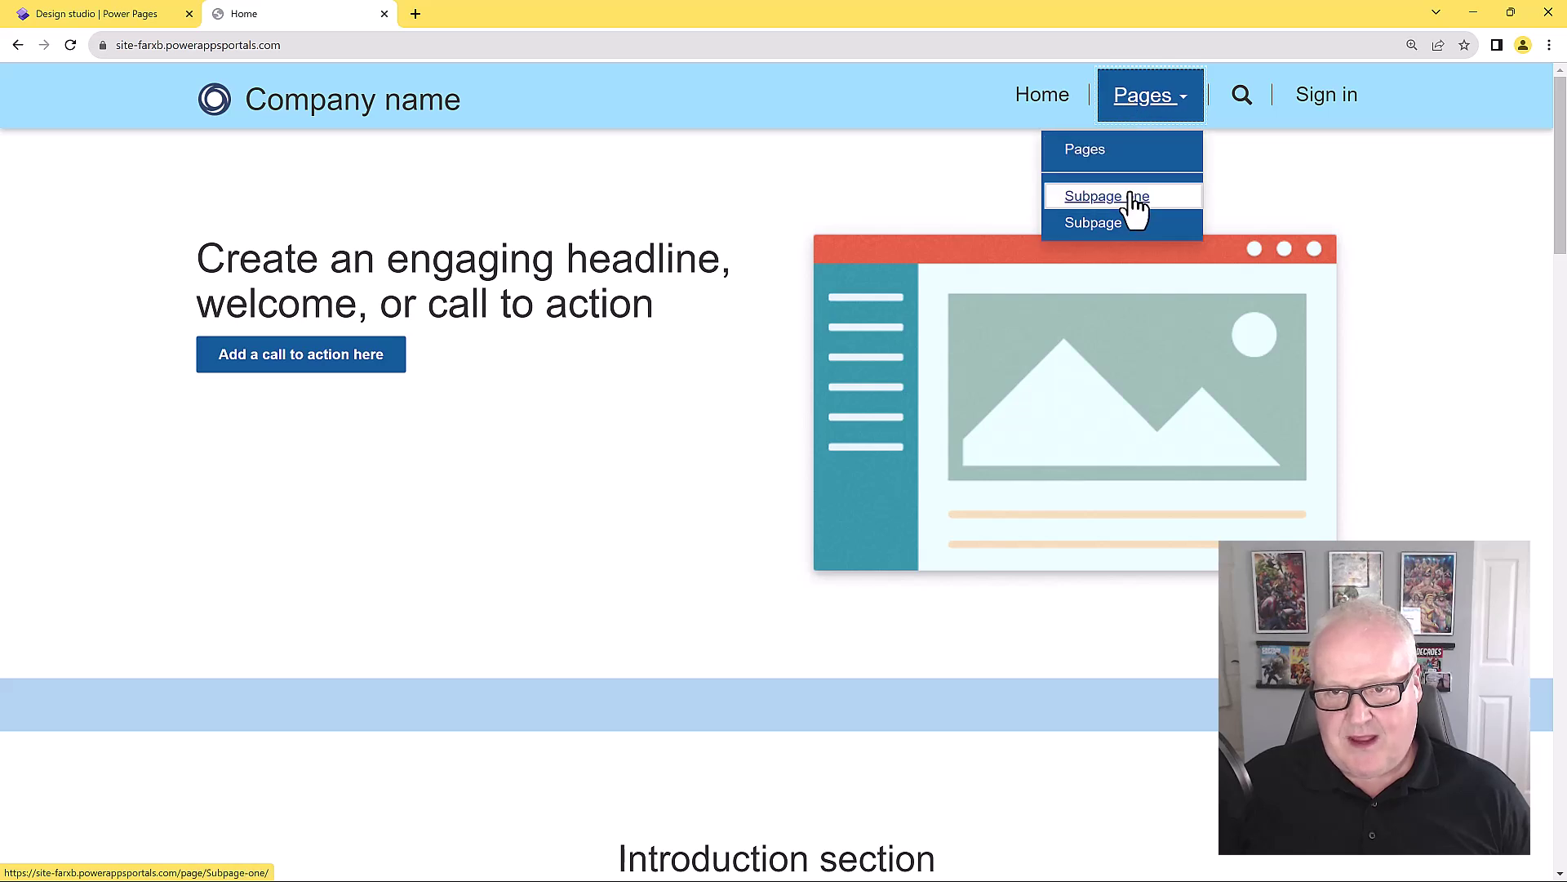
click(704, 438)
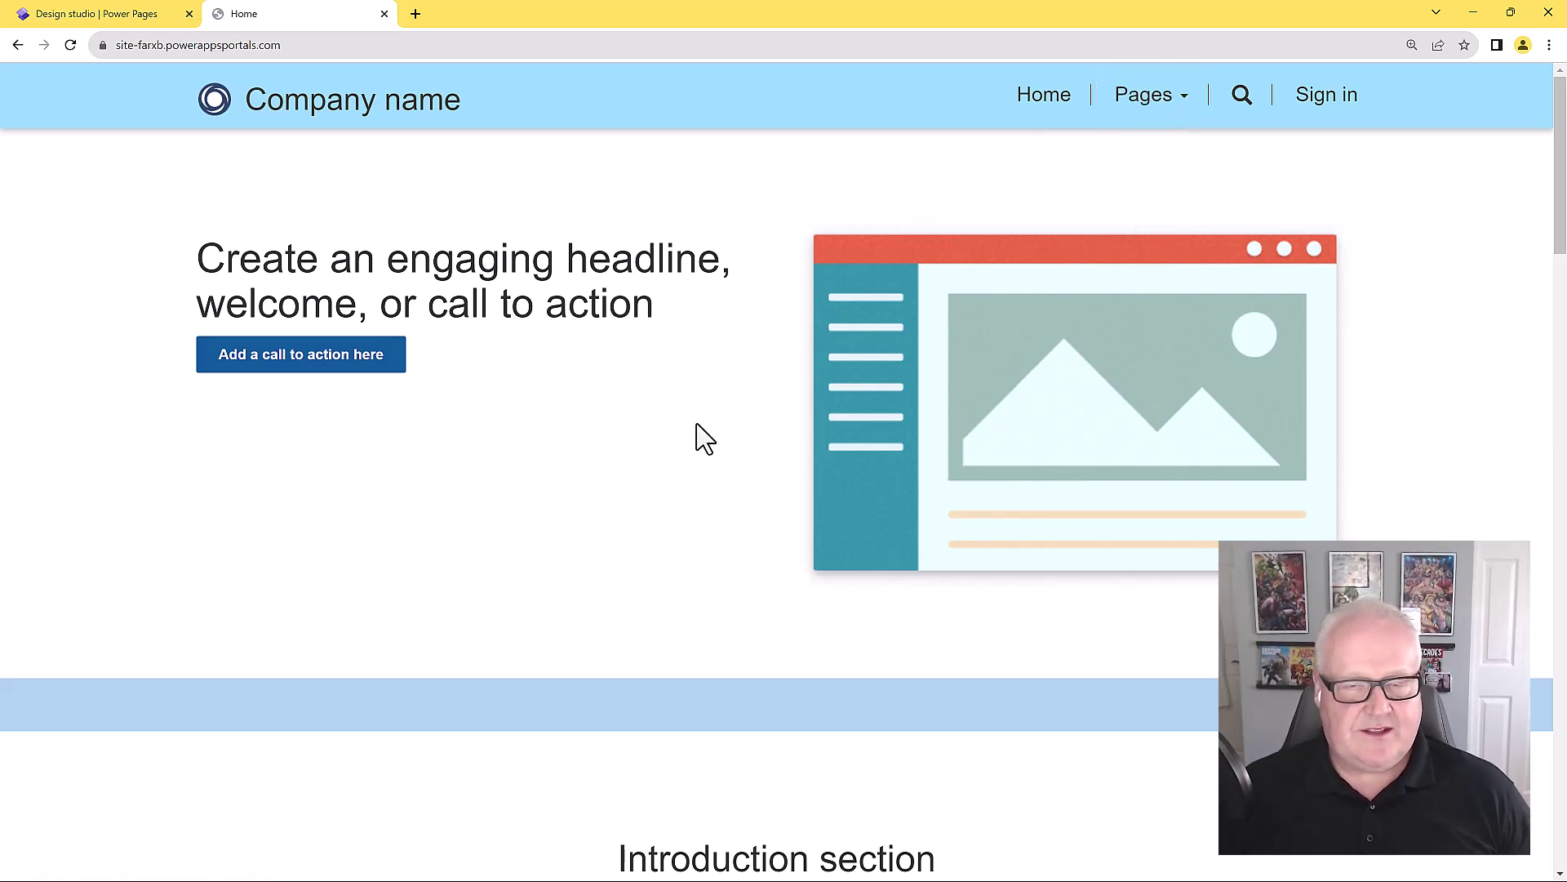